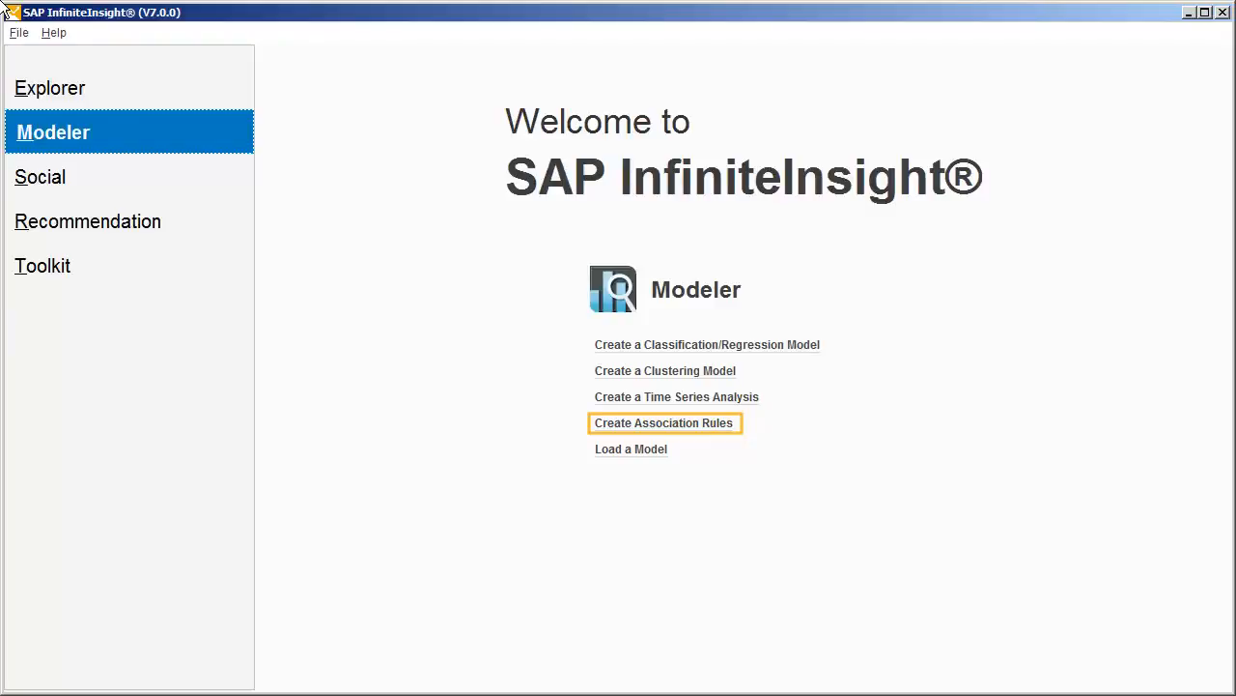
- Start a new association rules model using website_references.csv from the Samples/KAR folder as its data source
click(663, 423)
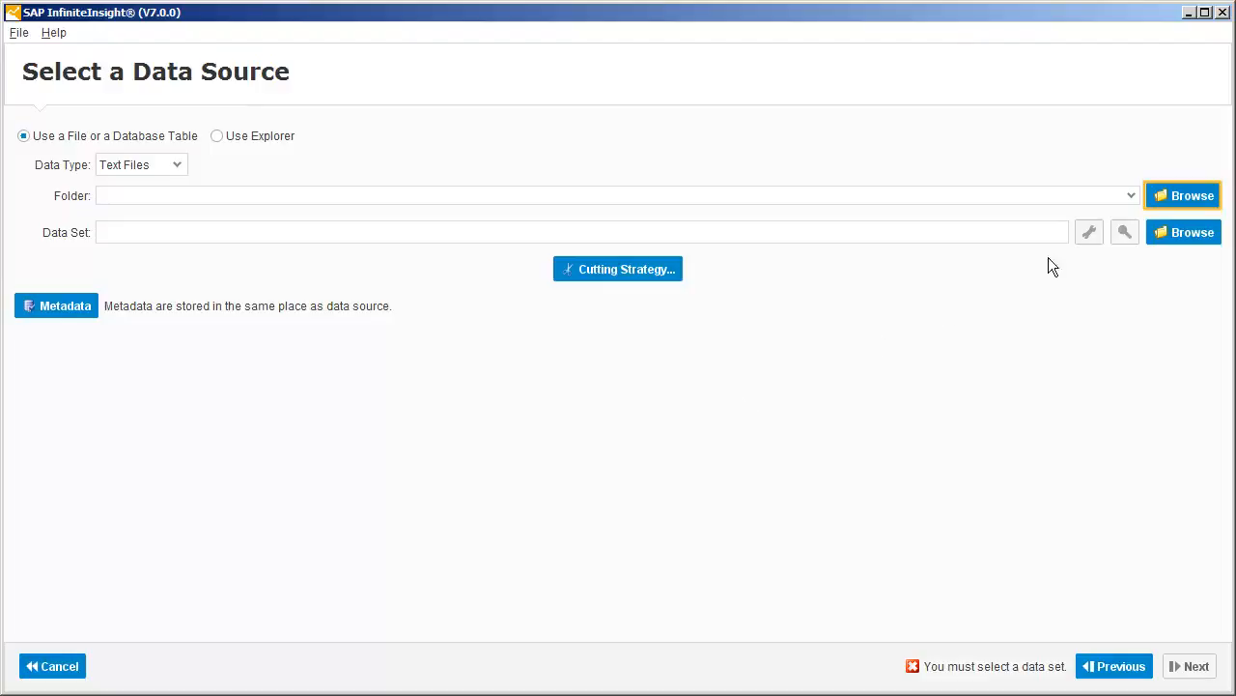
click(1190, 198)
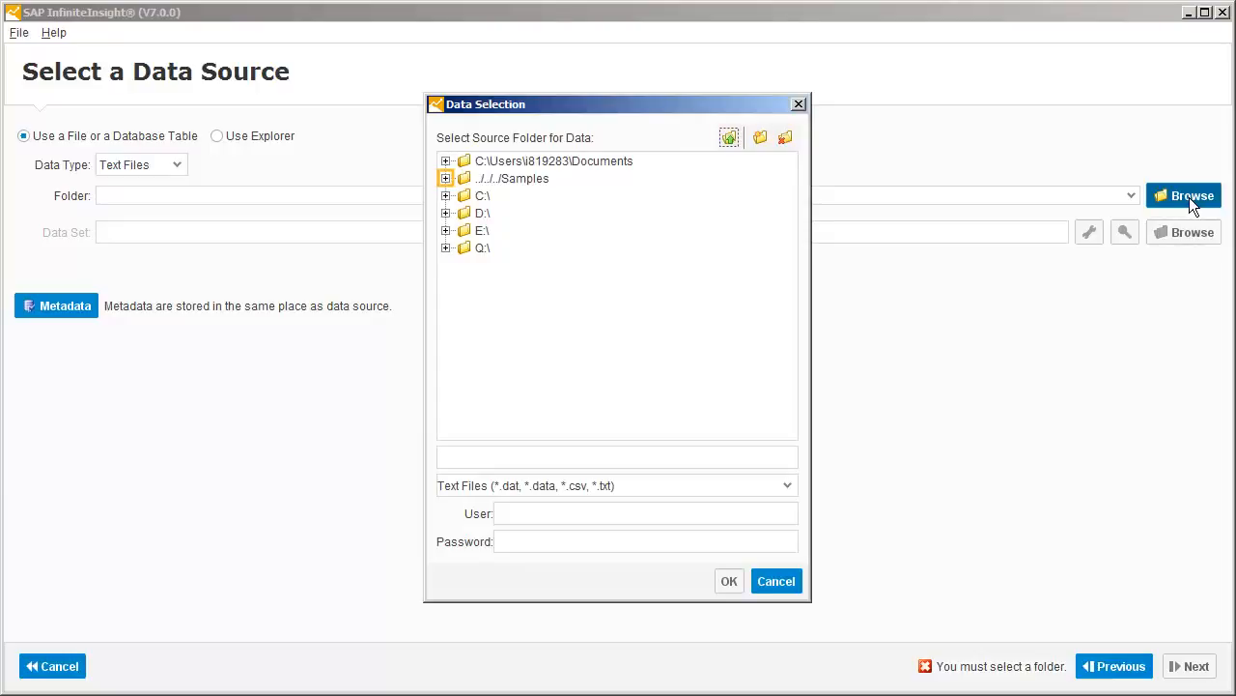
click(446, 177)
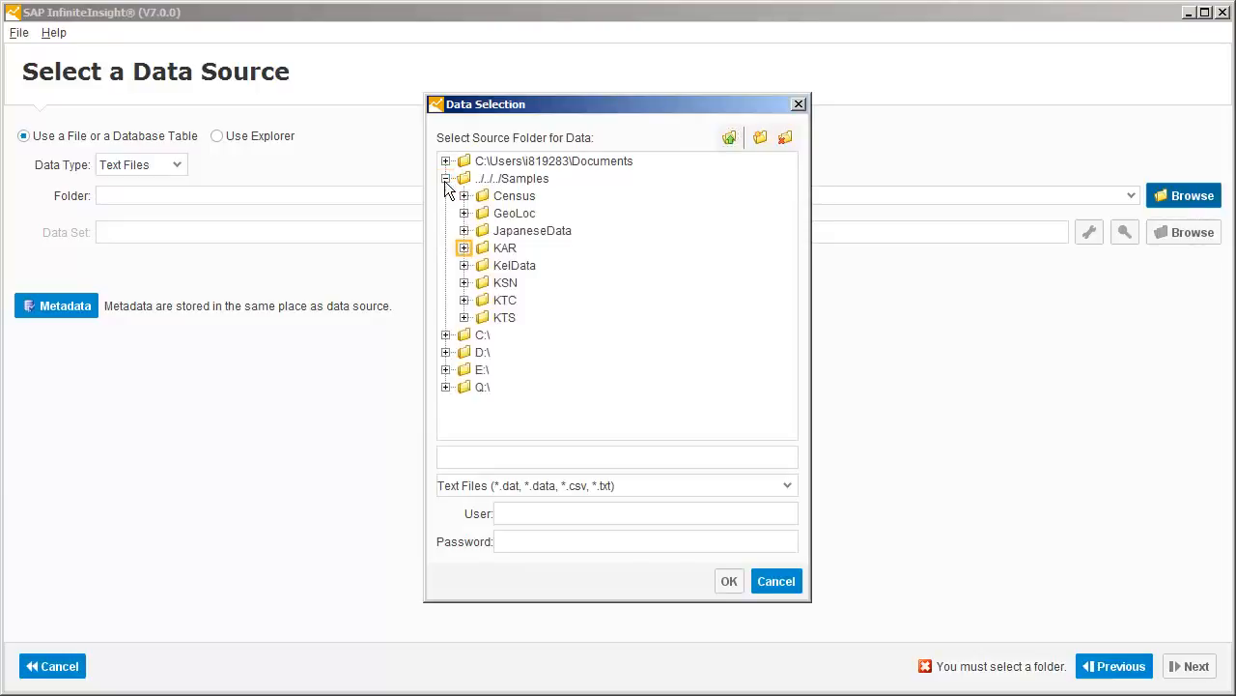
click(464, 247)
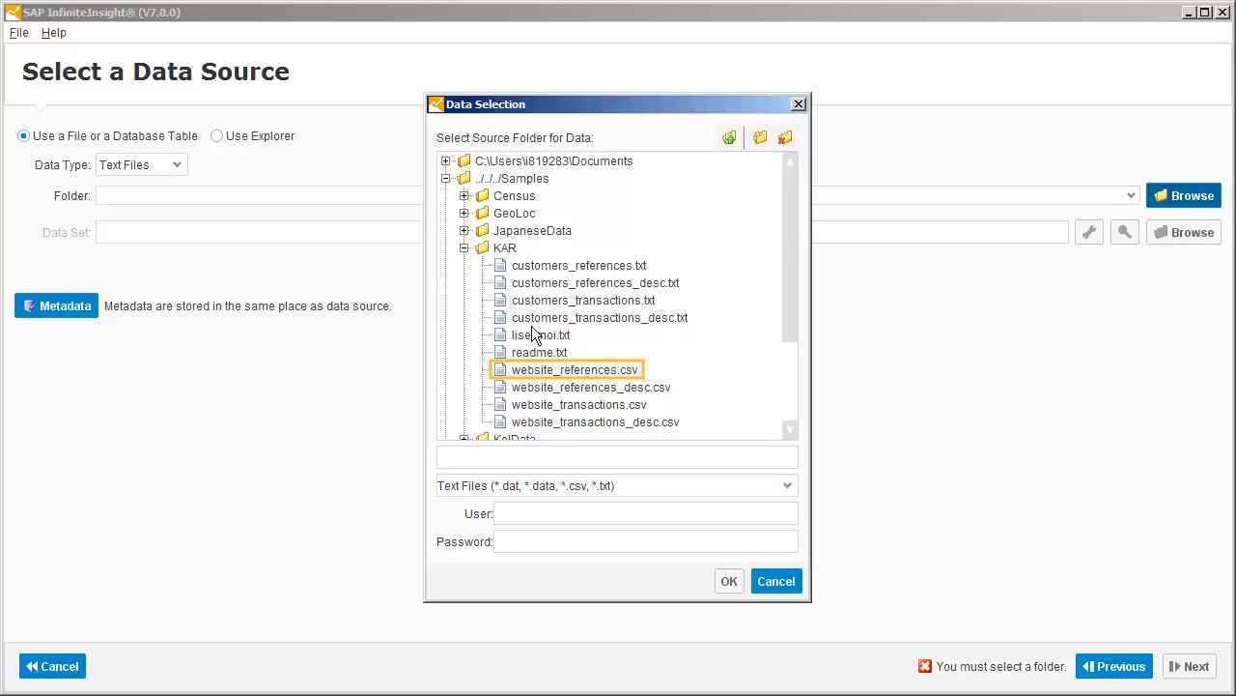
click(569, 376)
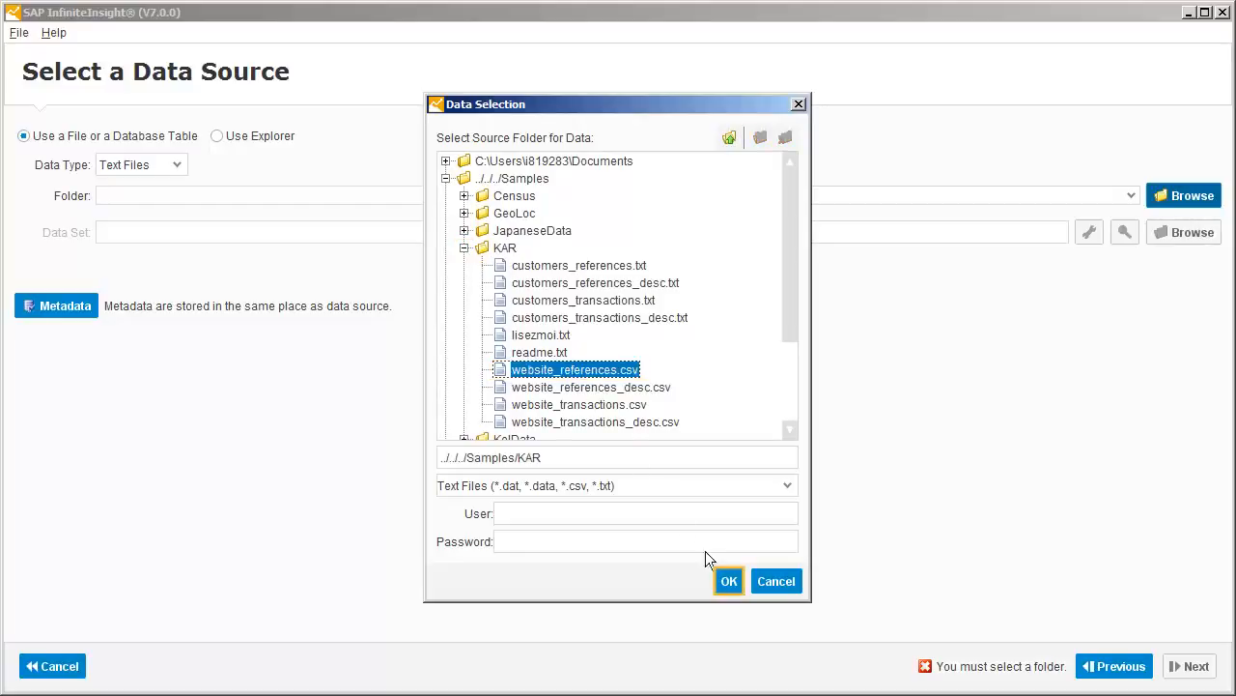
click(728, 581)
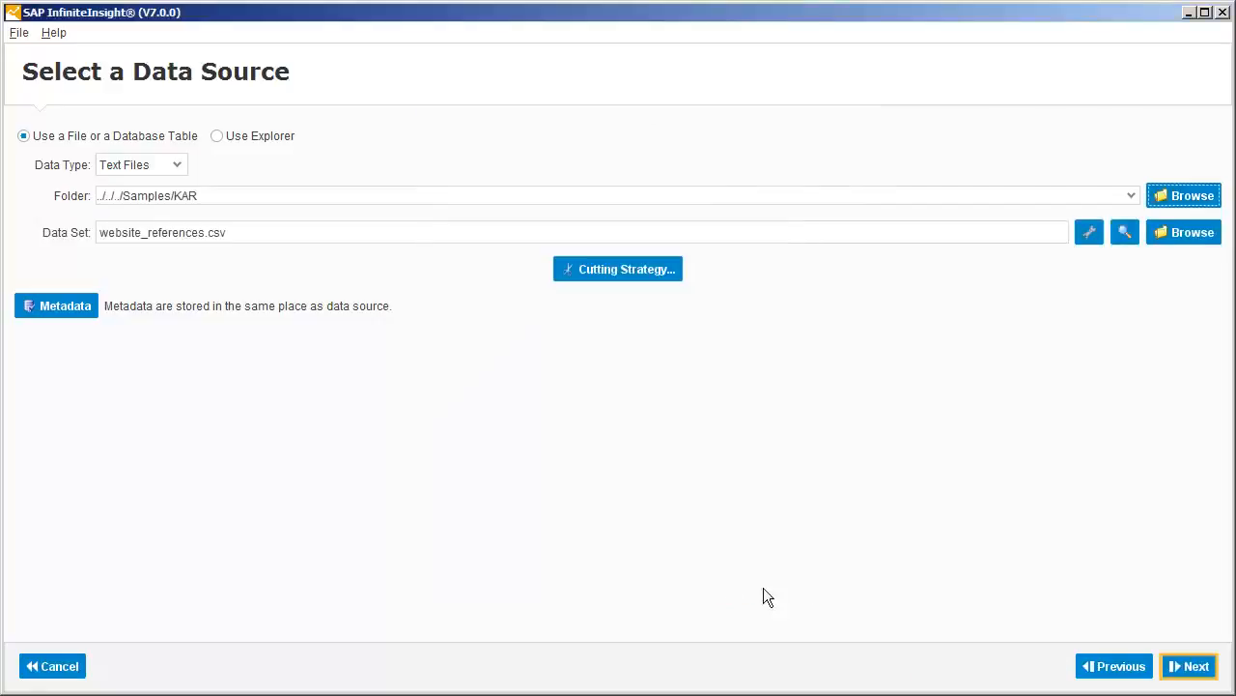
click(1187, 666)
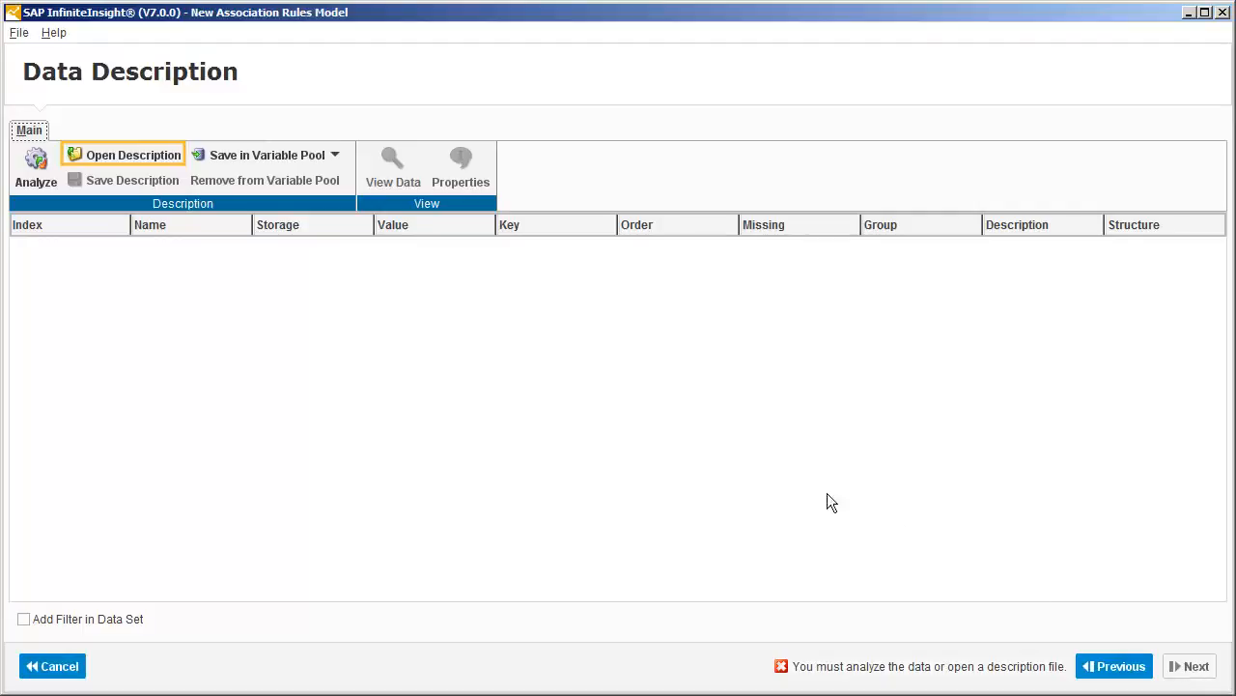
- Load website_references_desc.csv as the description of the reference data set and proceed to the events data source
click(114, 155)
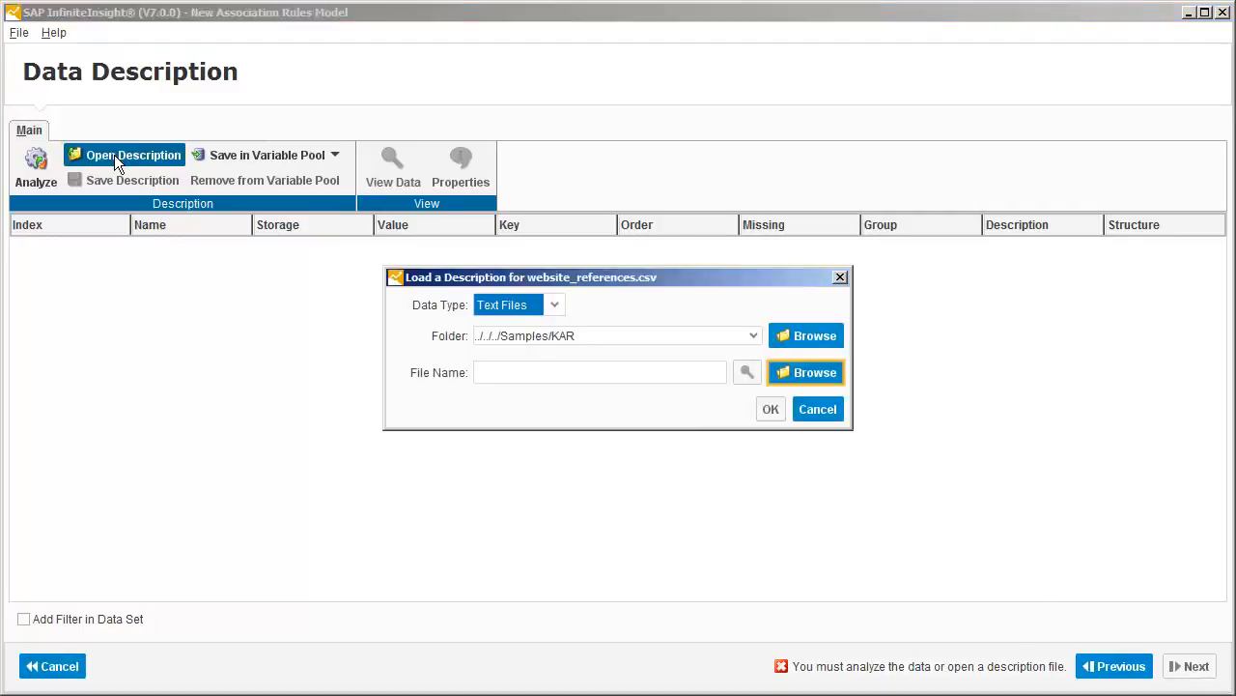
click(814, 379)
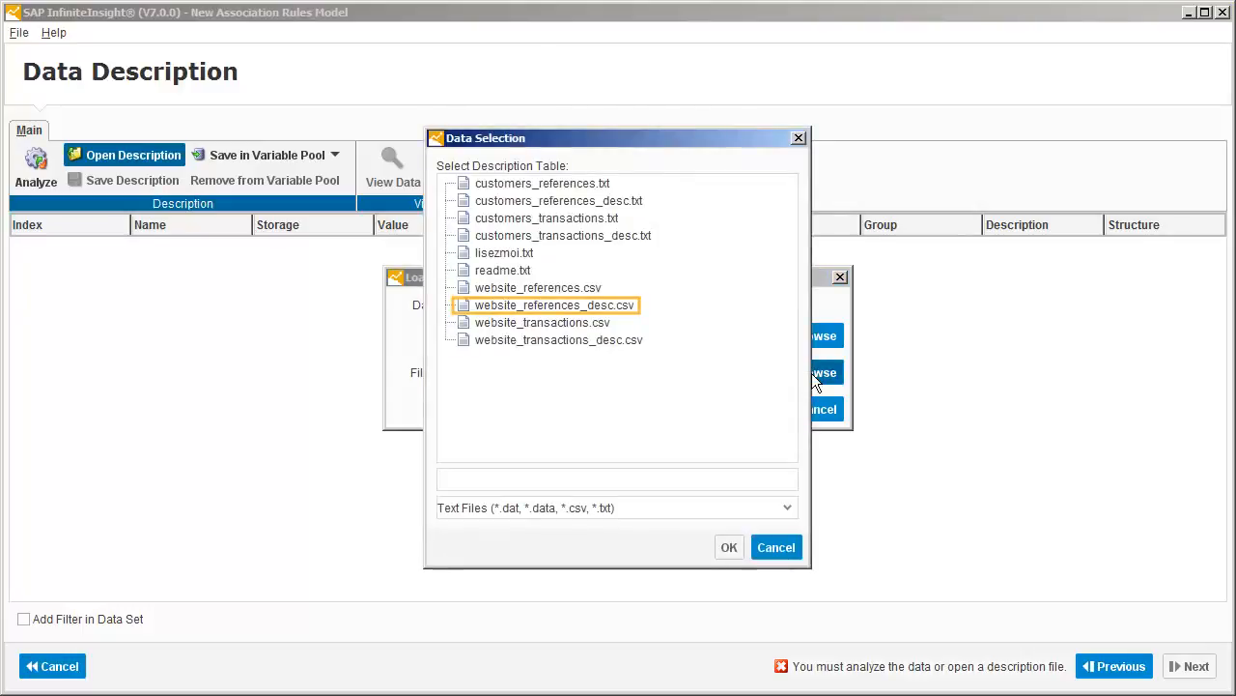
click(585, 307)
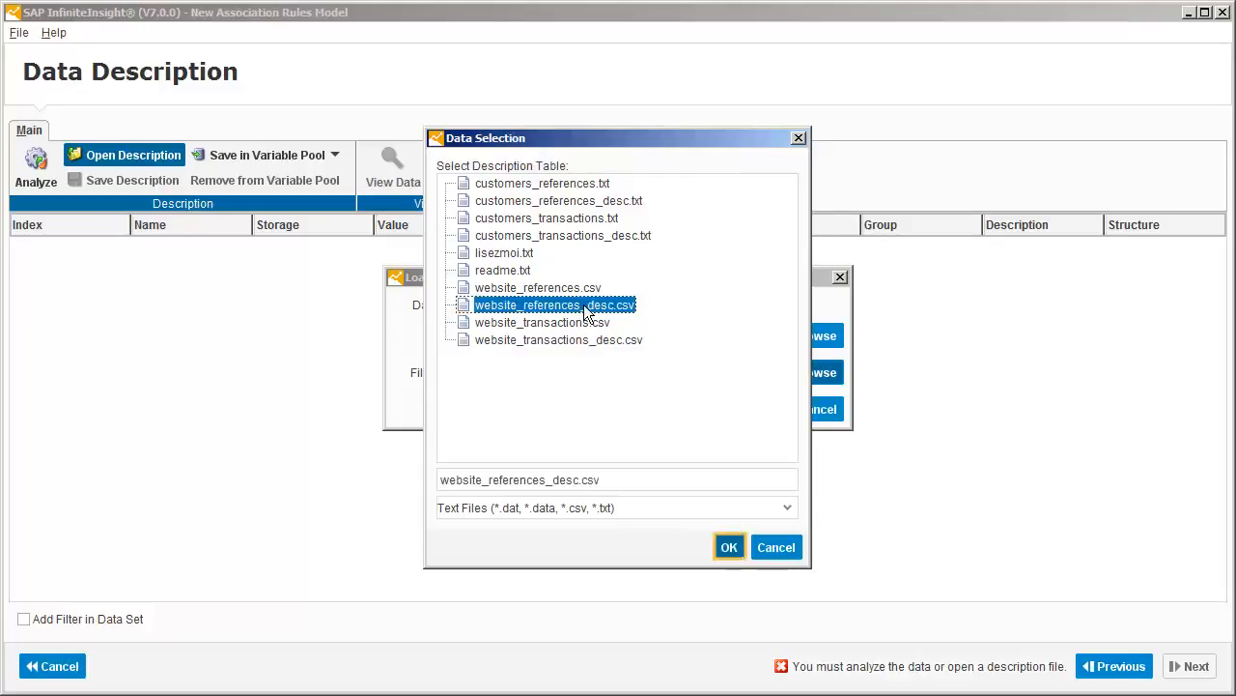
click(729, 548)
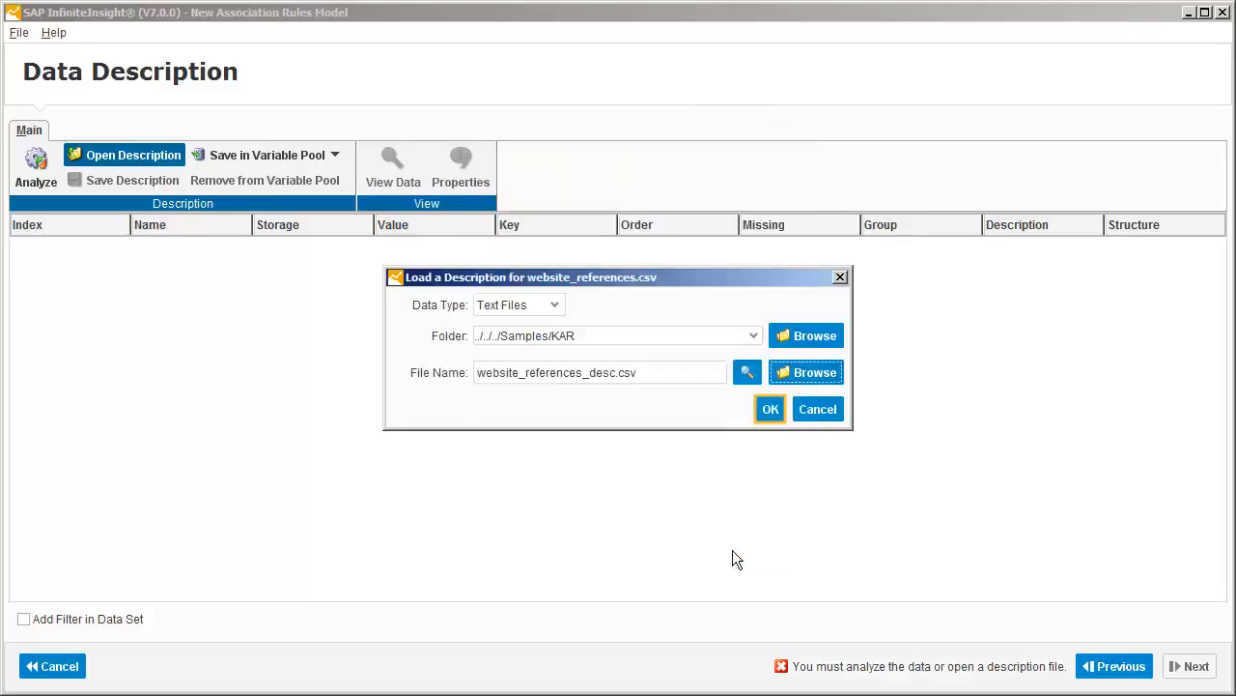
click(771, 412)
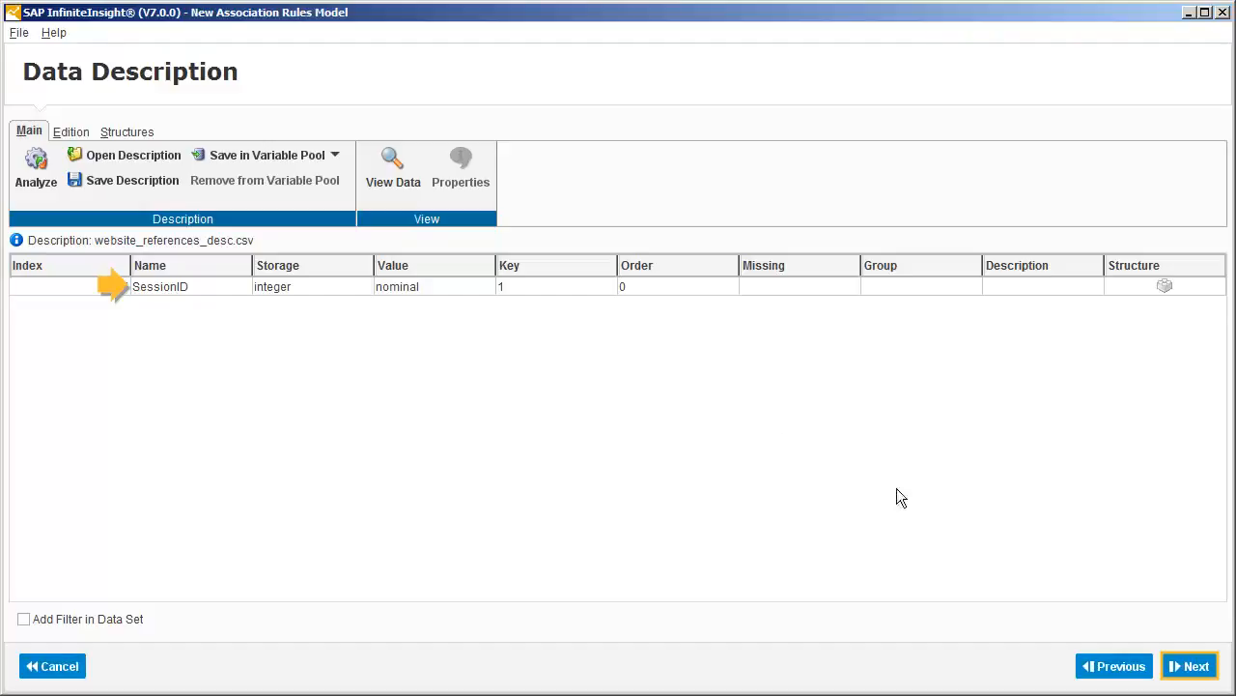
click(1194, 669)
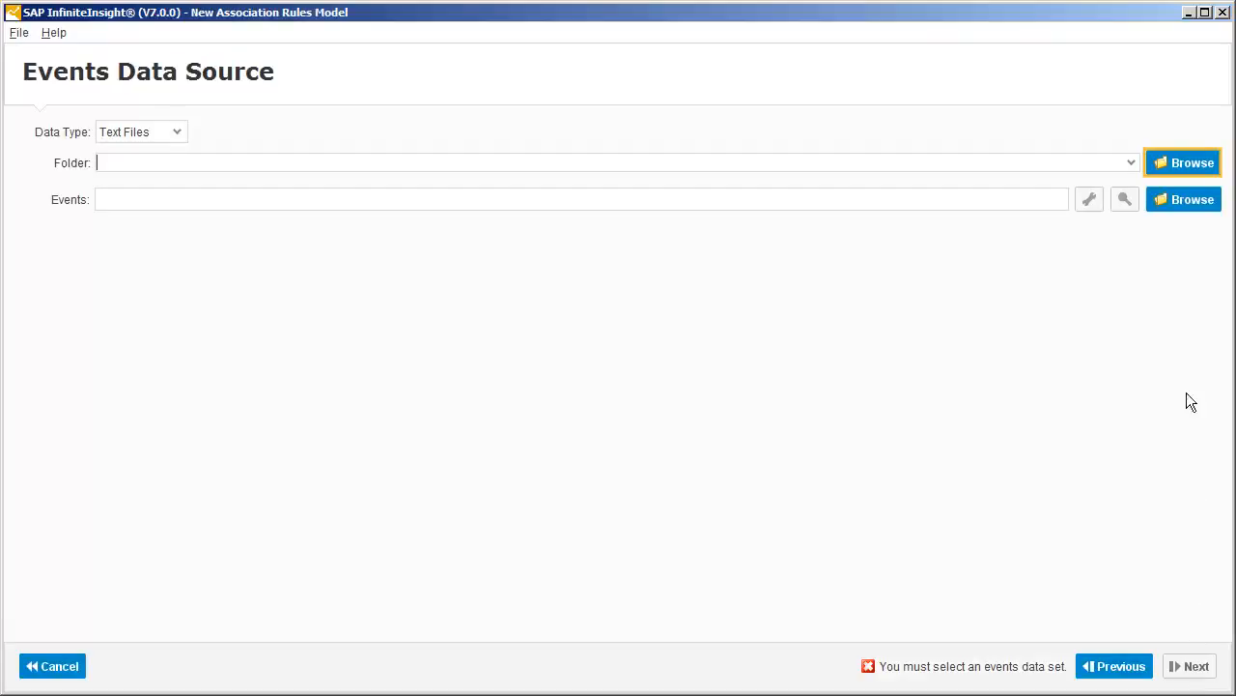
- Set website_transactions.csv from the Samples/KAR folder as the events data source
click(1185, 163)
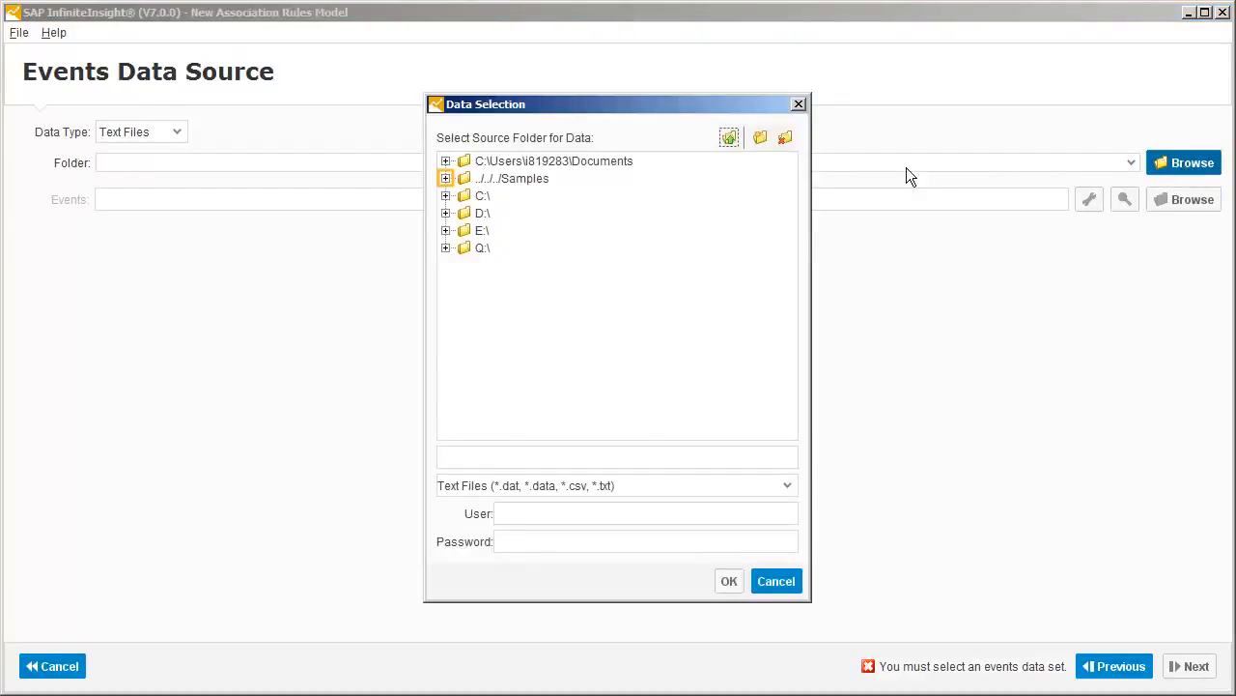
click(445, 179)
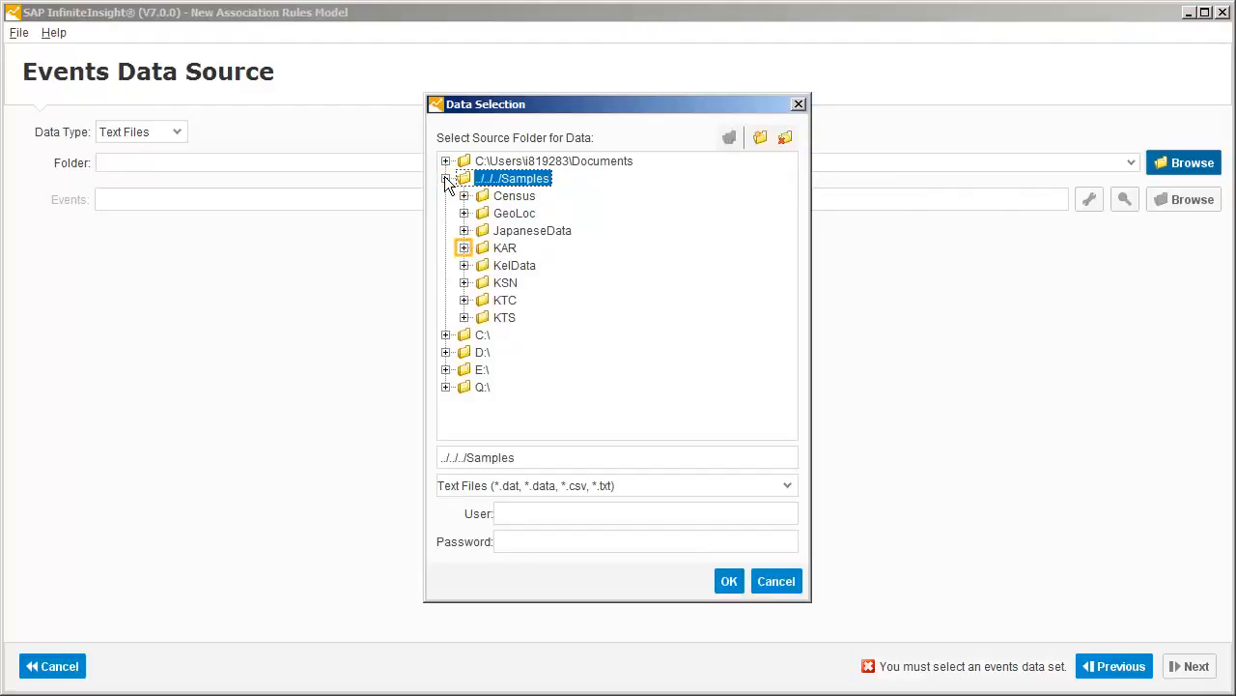
click(464, 248)
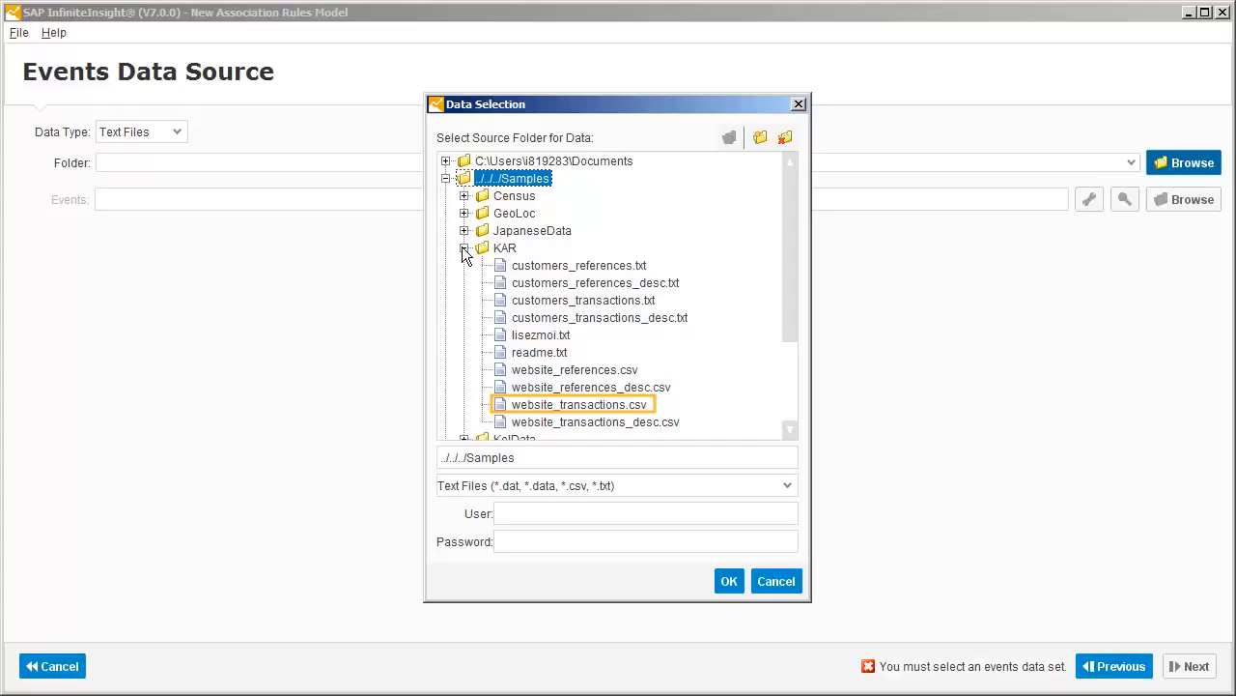
click(548, 405)
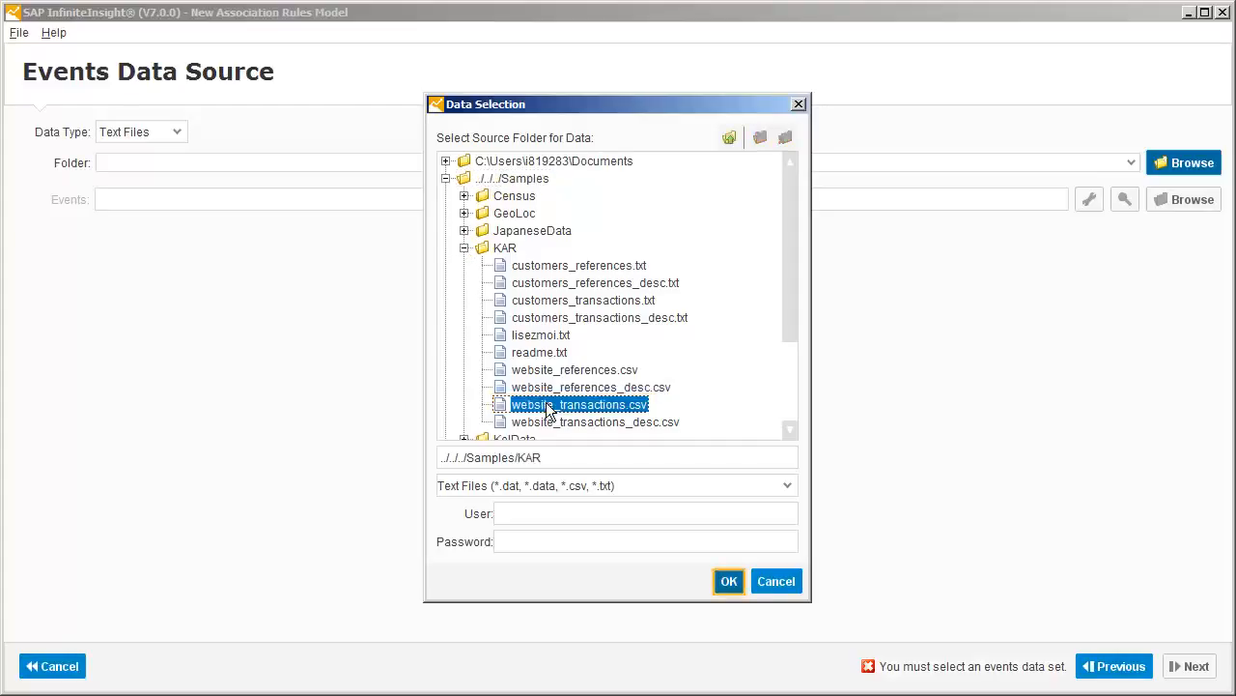
click(728, 583)
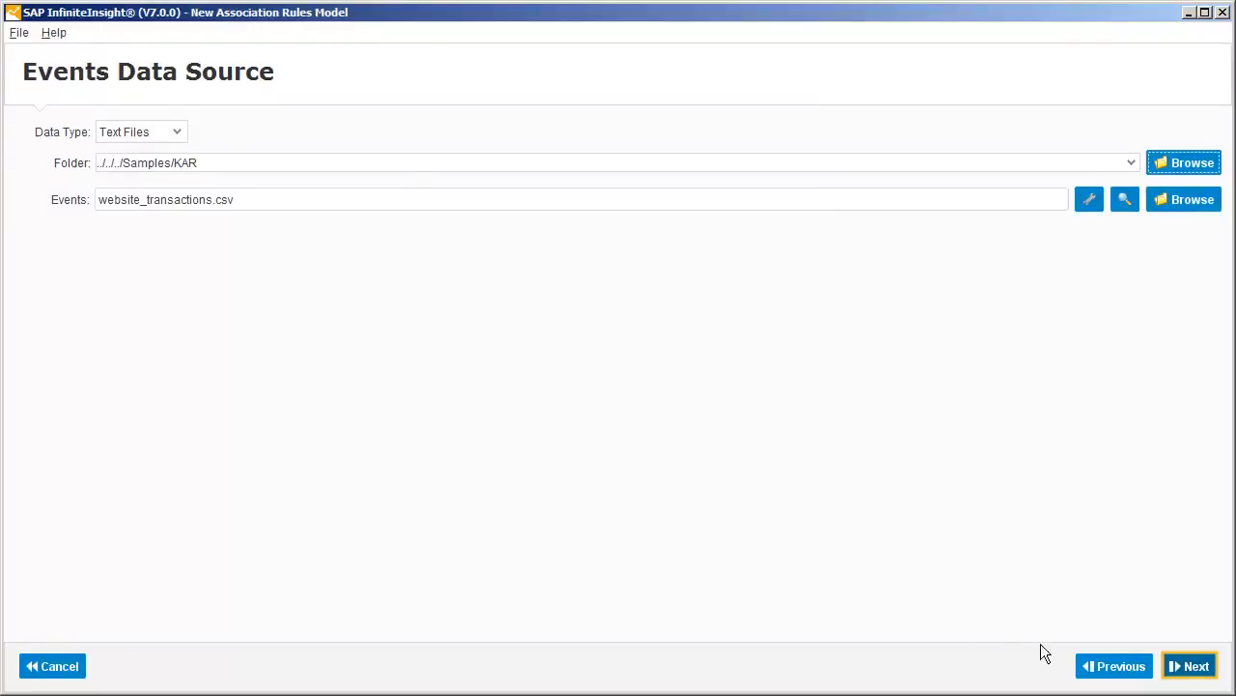
click(1196, 667)
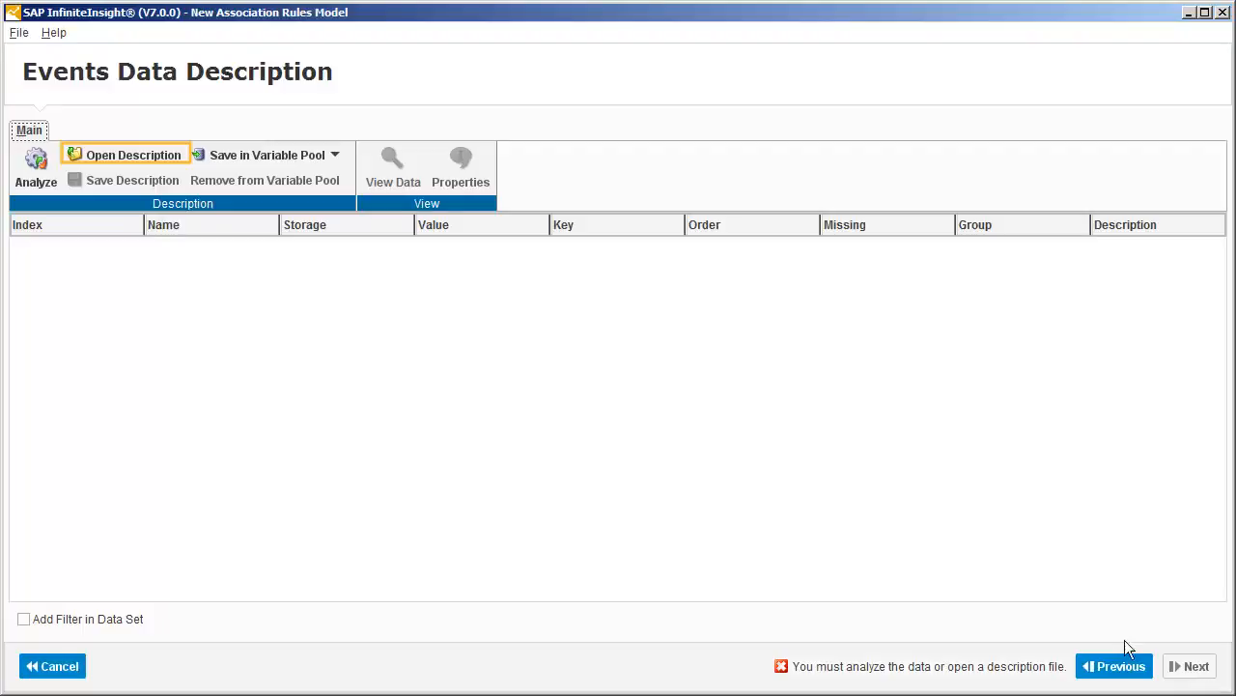
- Load website_transactions_desc.csv as the events data description and proceed to the extraction parameters
click(124, 162)
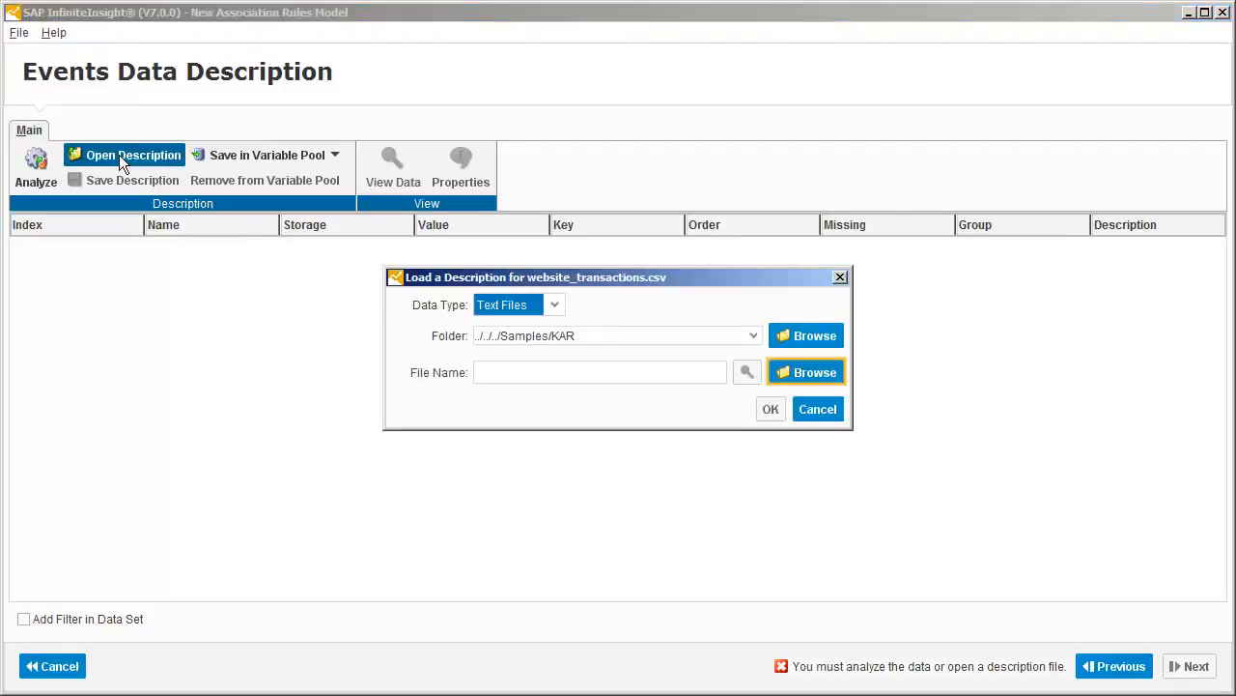
click(811, 373)
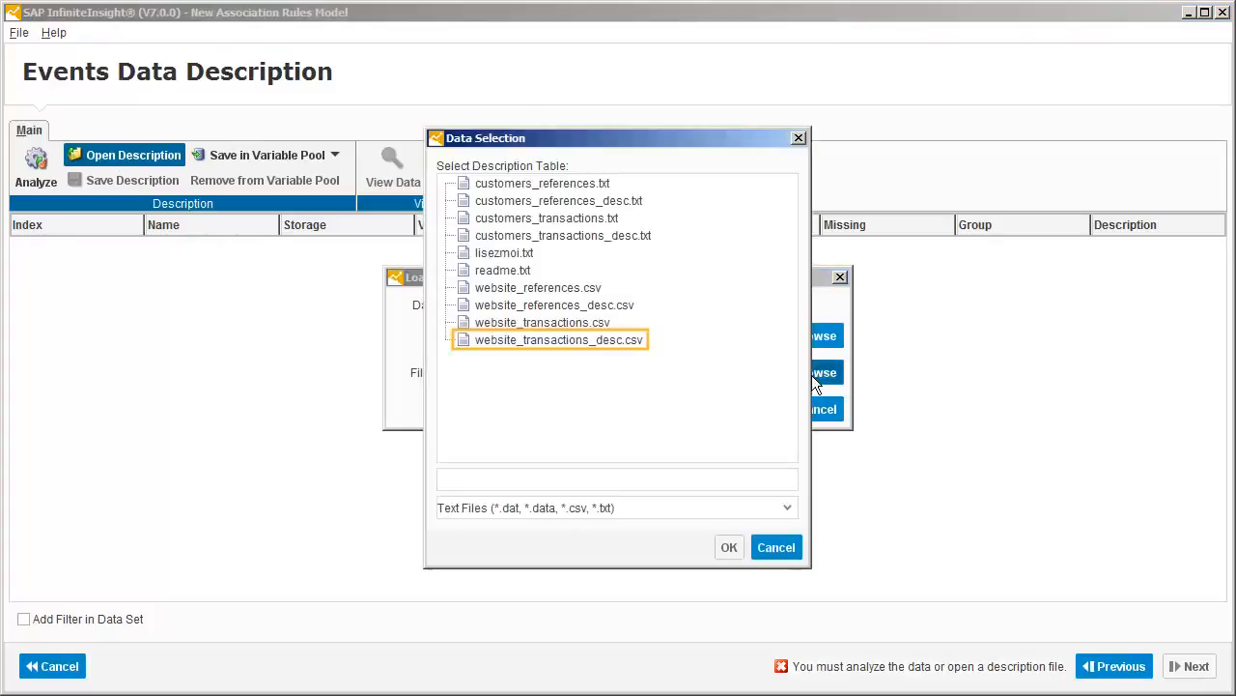
click(498, 346)
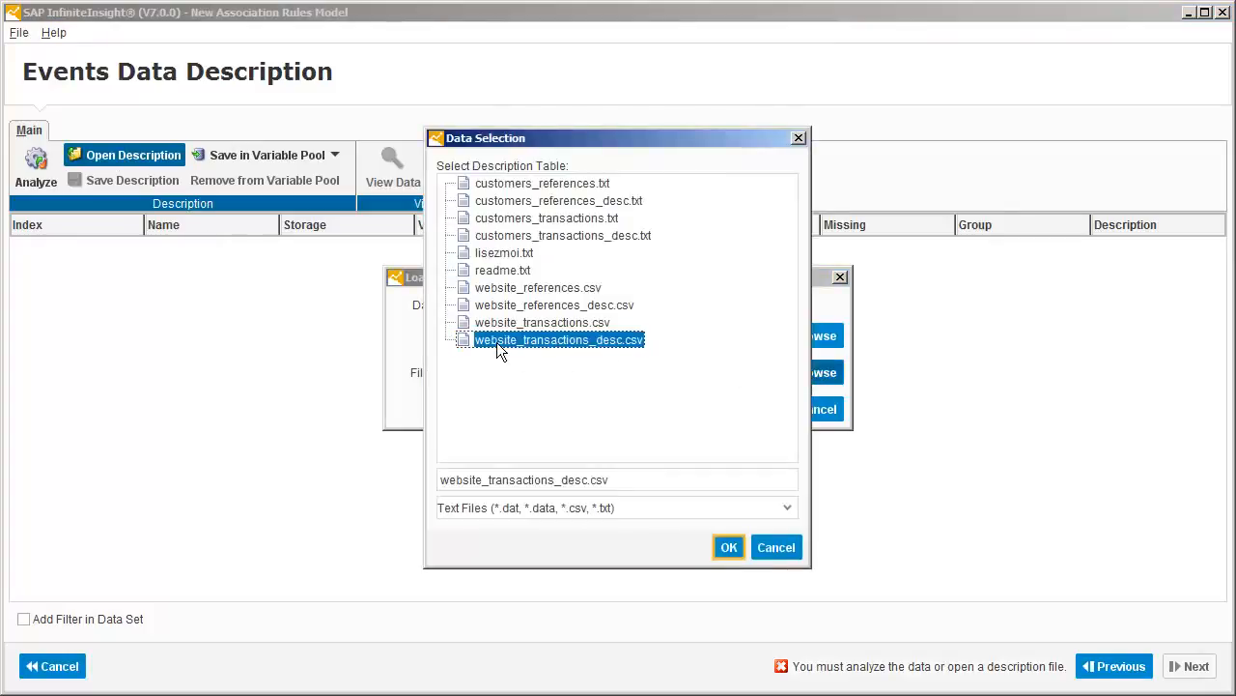
click(729, 547)
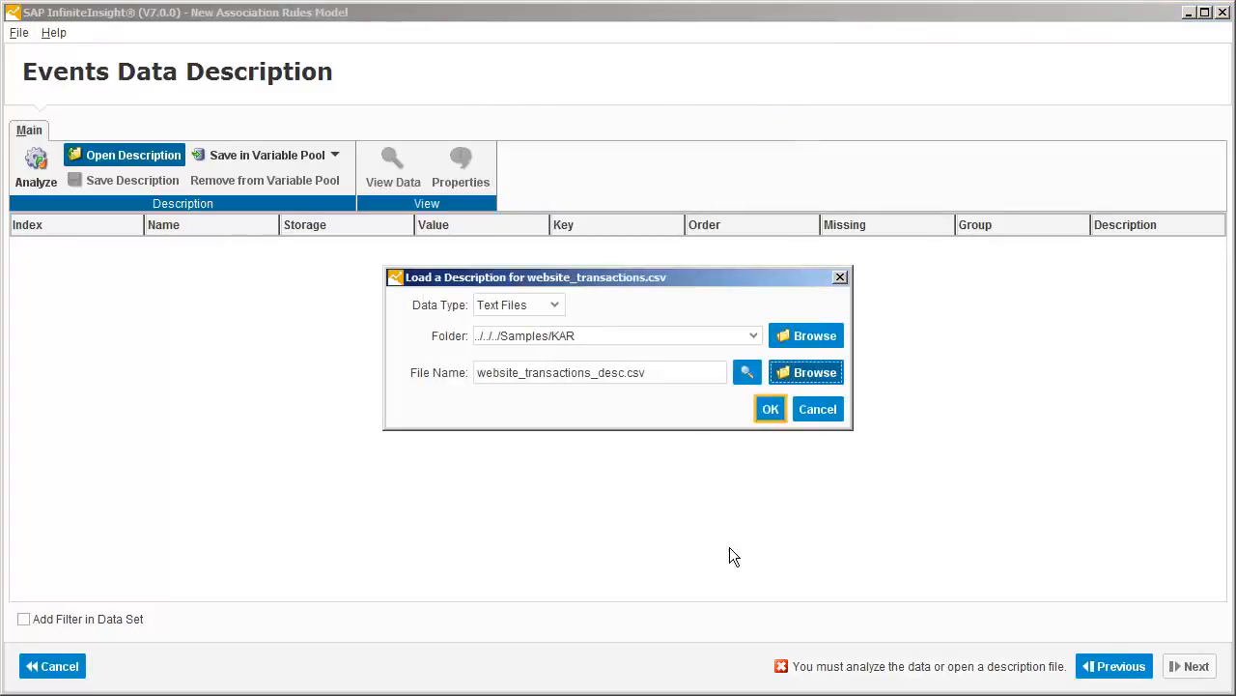
click(772, 411)
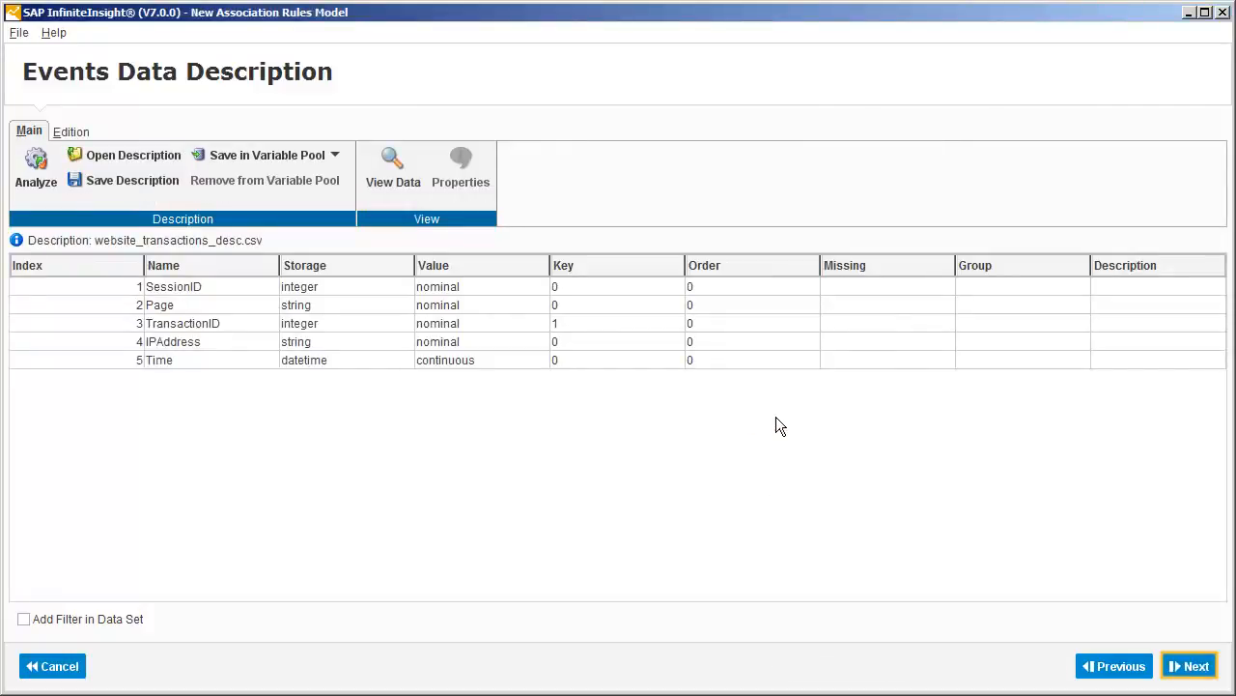
click(1198, 668)
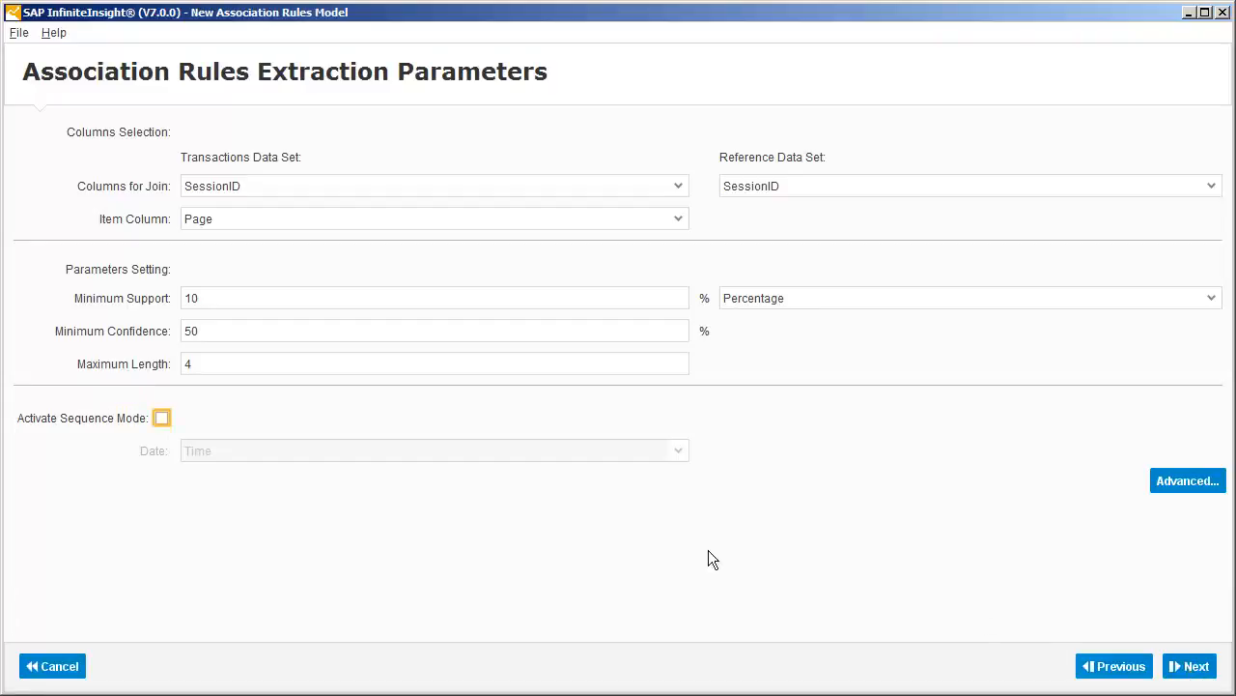
- Activate sequence mode with Time as the date column and generate the association rules model
click(161, 418)
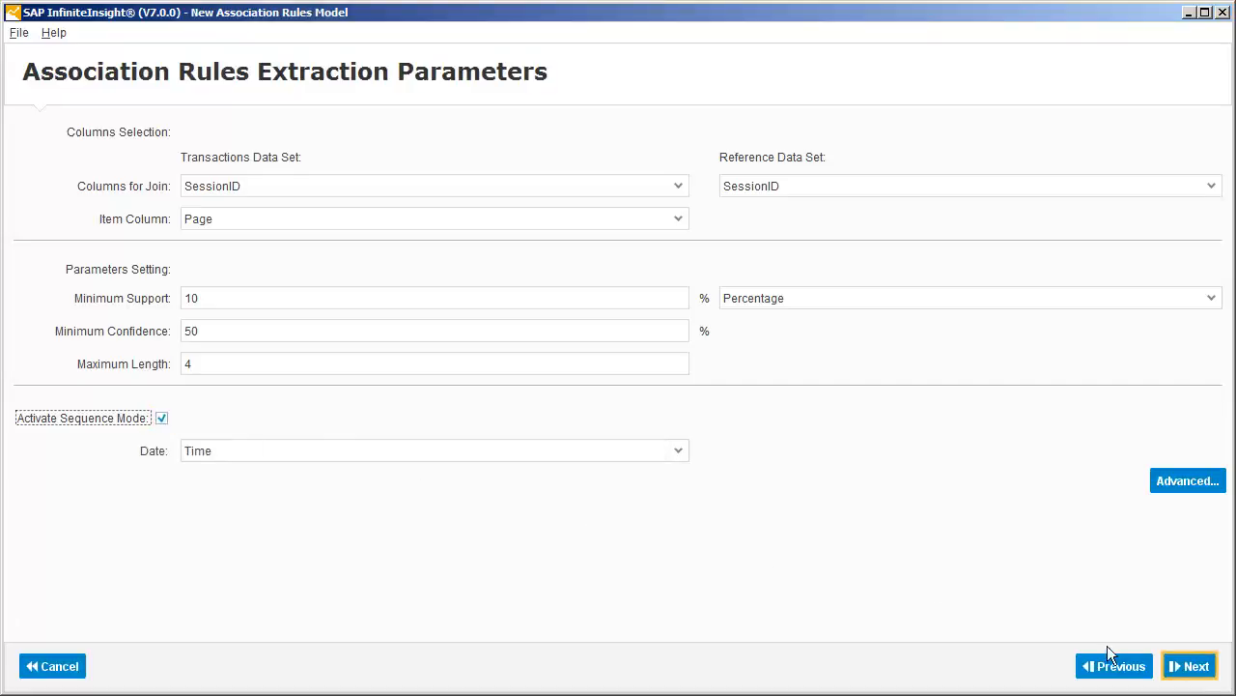
click(1194, 666)
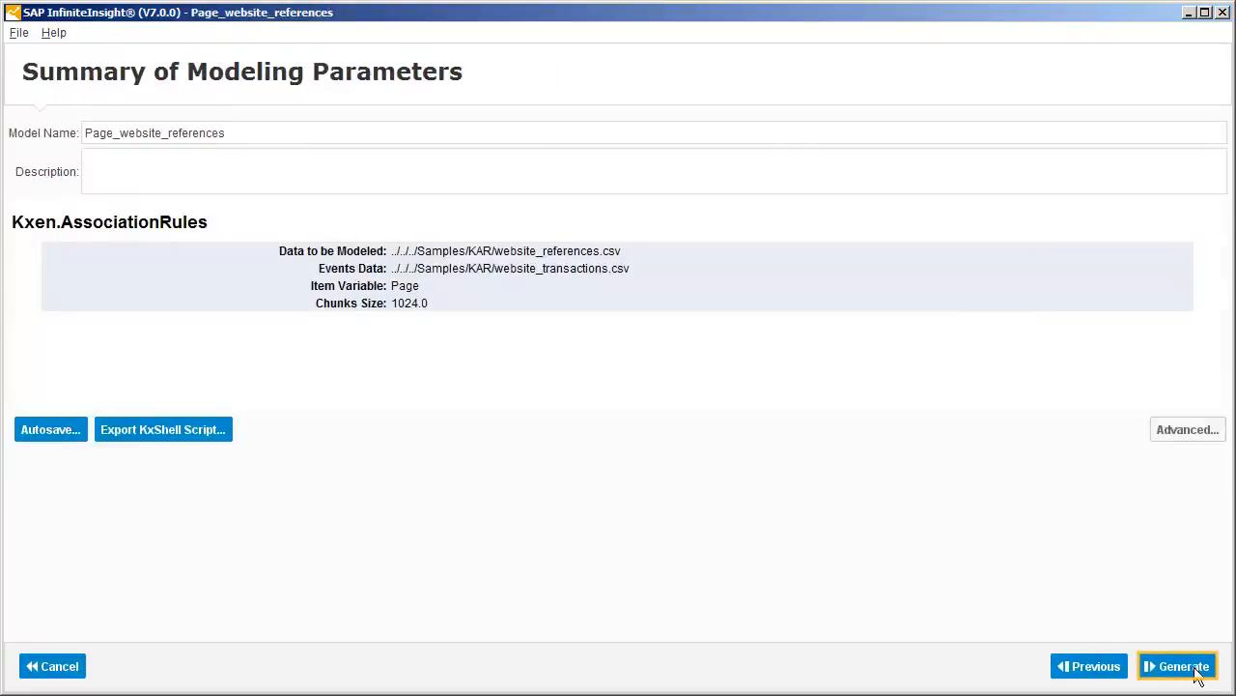
click(1181, 674)
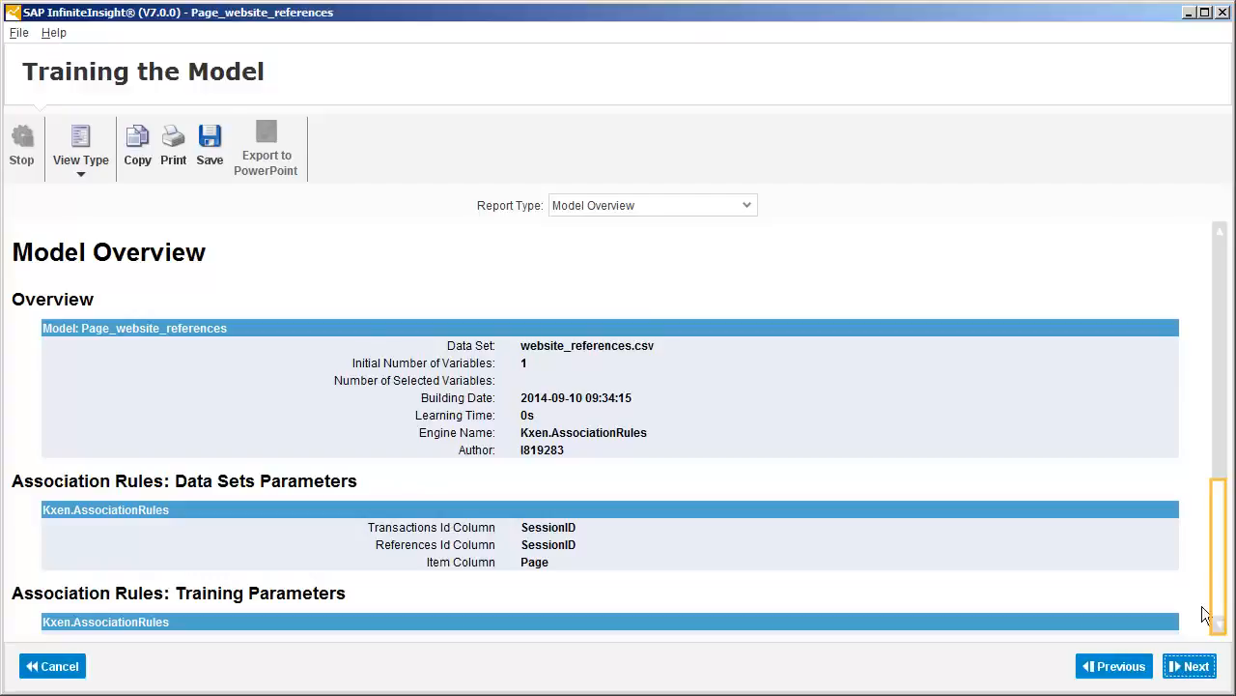
- Review the training results in the model overview and the association rules' confidence, KI and support in the statistical reports
scroll(1221, 576, down, 3)
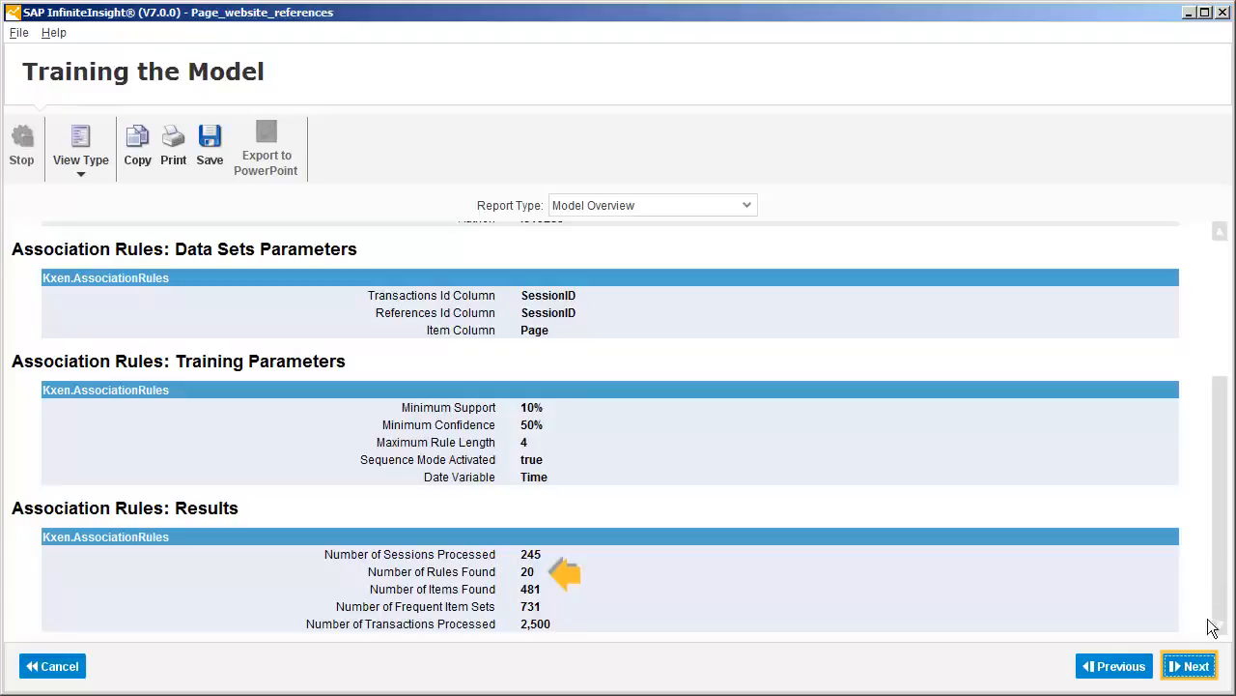
click(1198, 666)
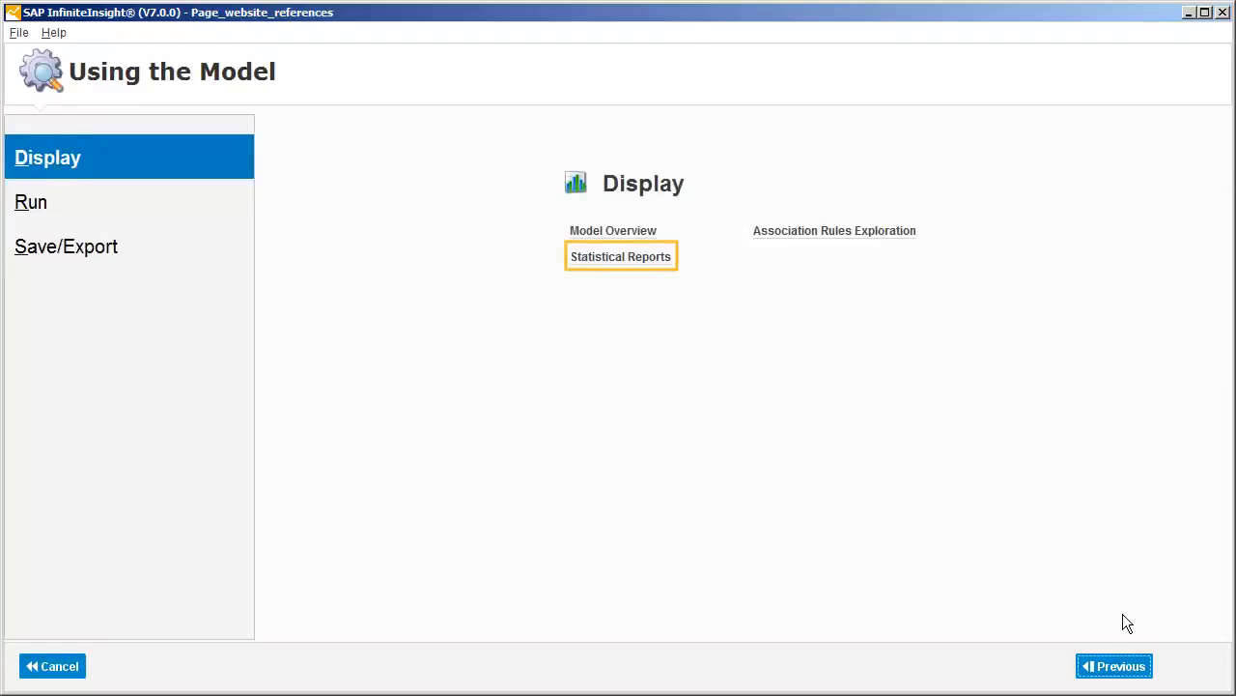
click(644, 256)
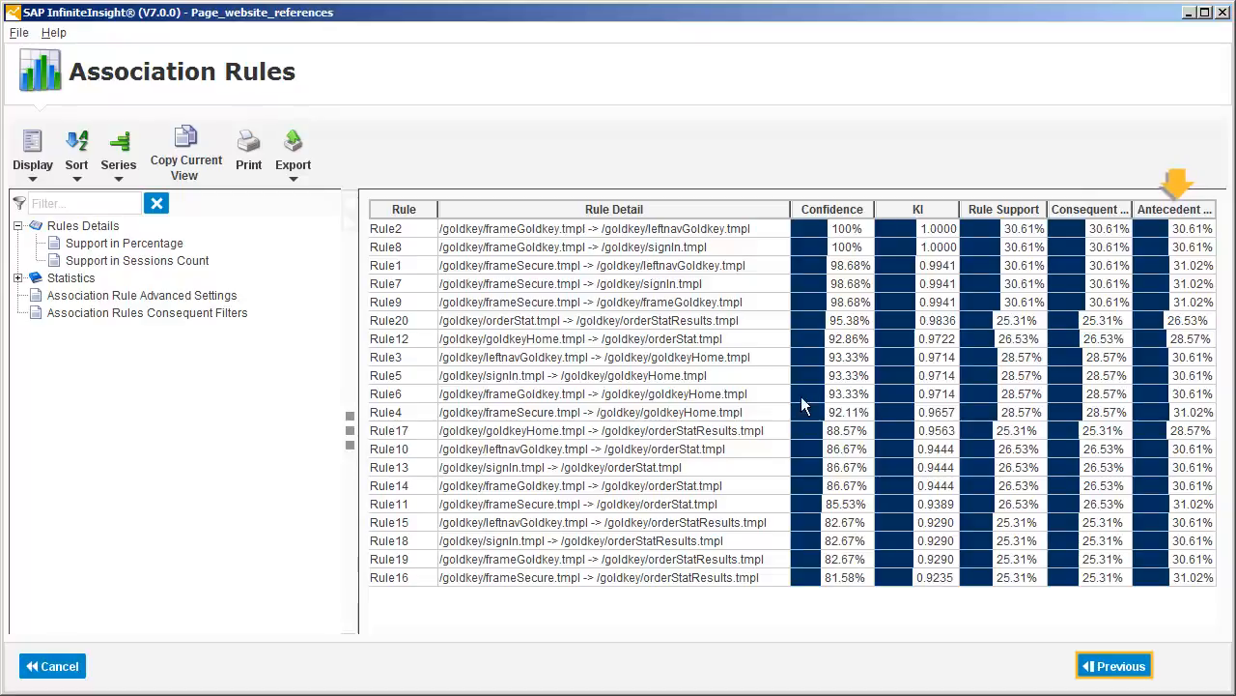
click(1117, 676)
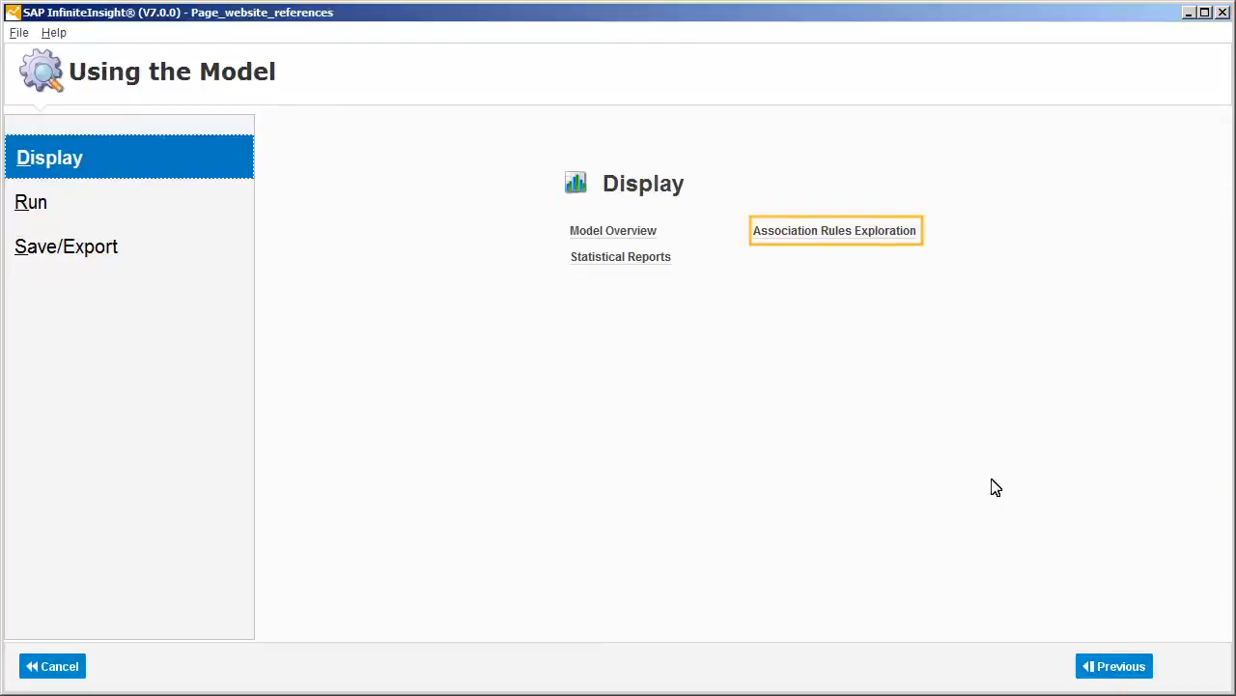
- List all rules without filters in Association Rules Exploration and sort them by Sequence KI in ascending order
click(833, 230)
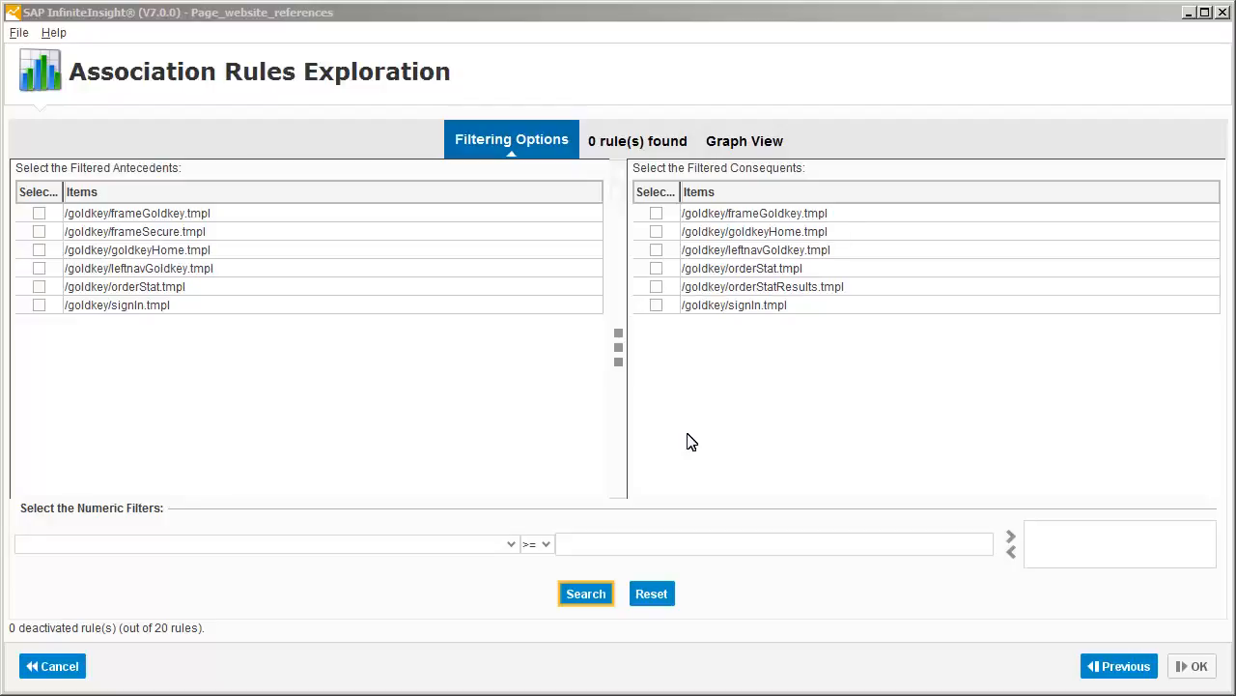
click(586, 594)
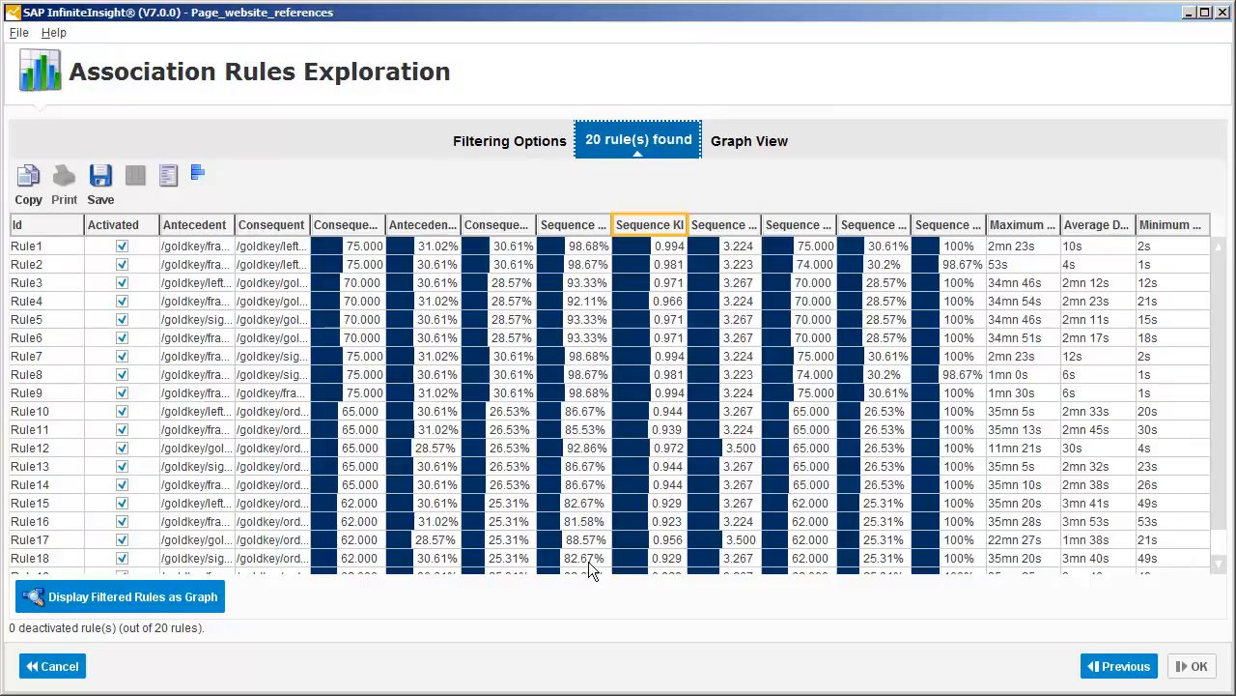
click(650, 226)
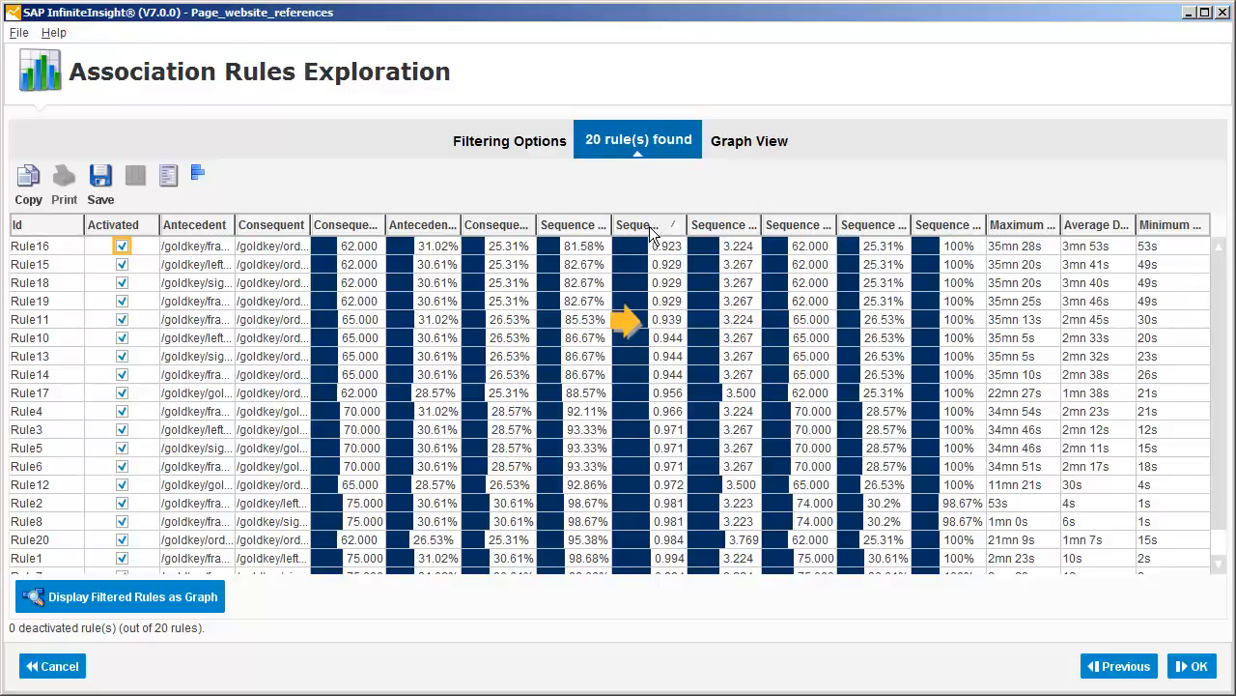
- Deactivate the five rules with the lowest Sequence KI (Rule16, Rule15, Rule18, Rule19 and Rule11) for the next model application
click(122, 247)
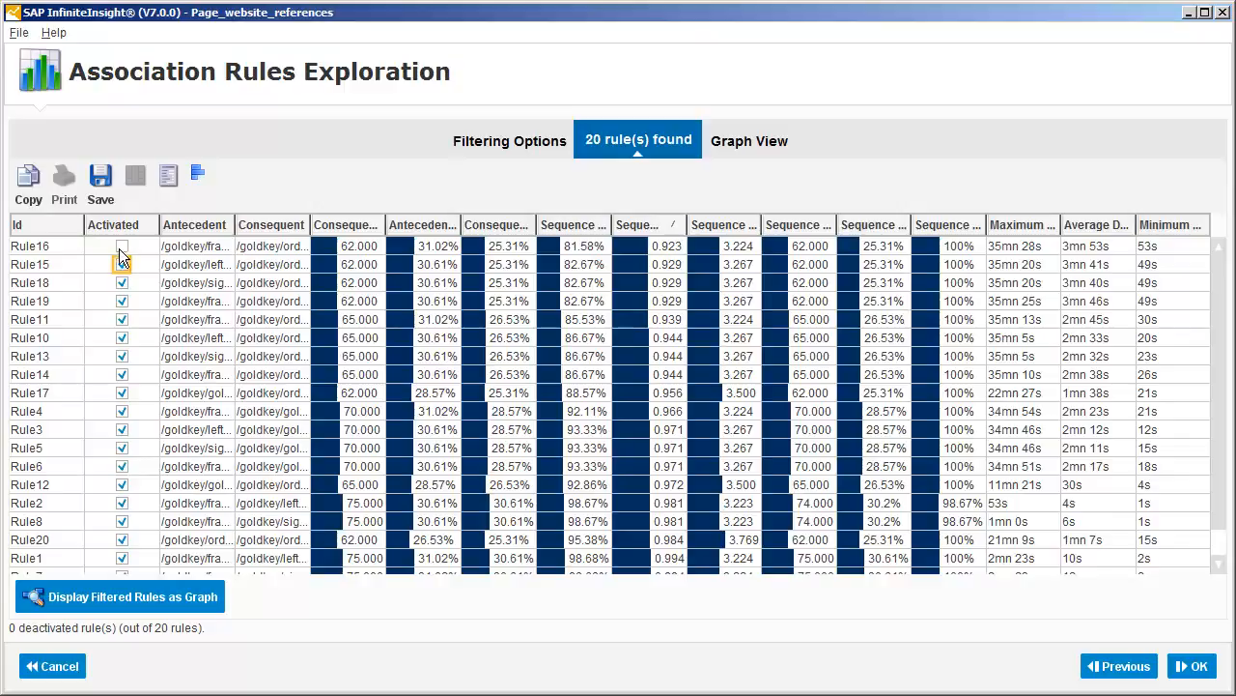
click(120, 301)
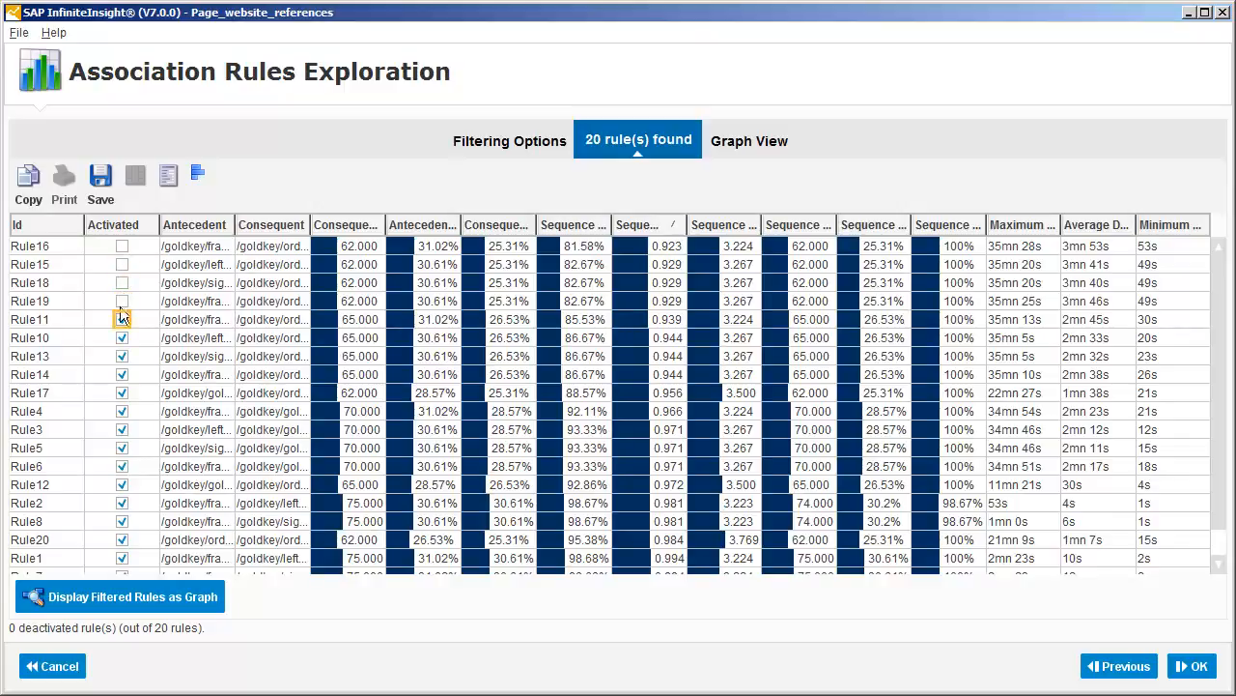
click(122, 319)
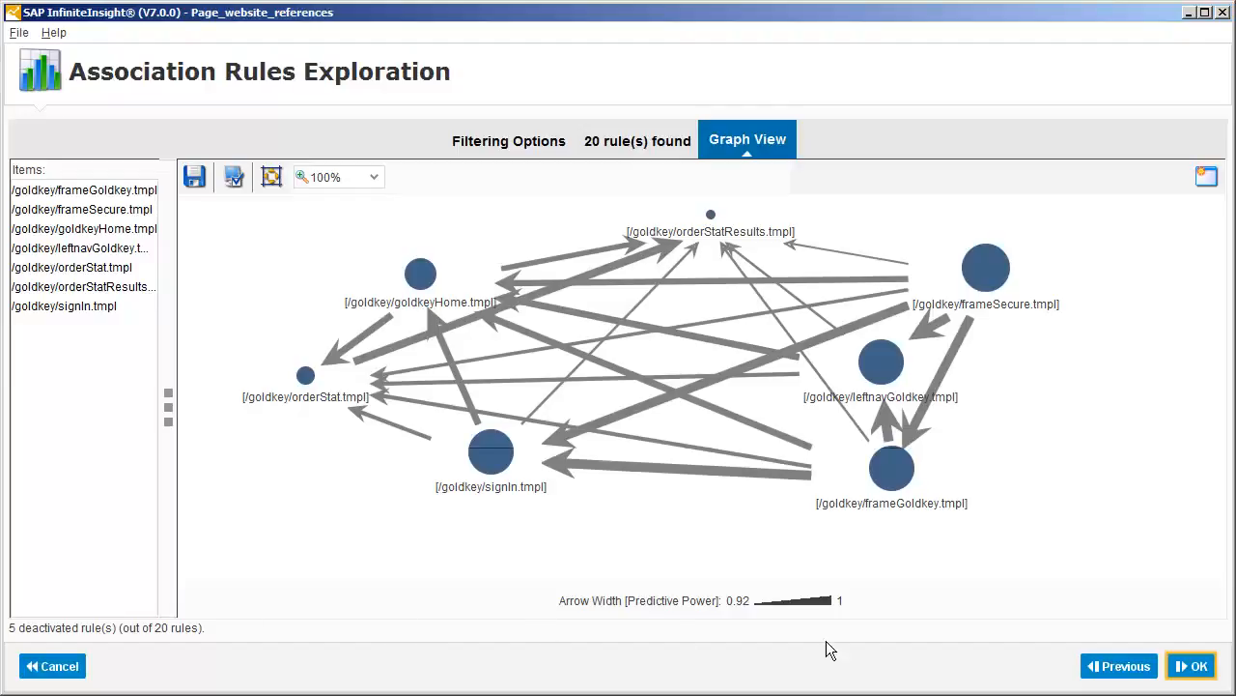
click(1192, 666)
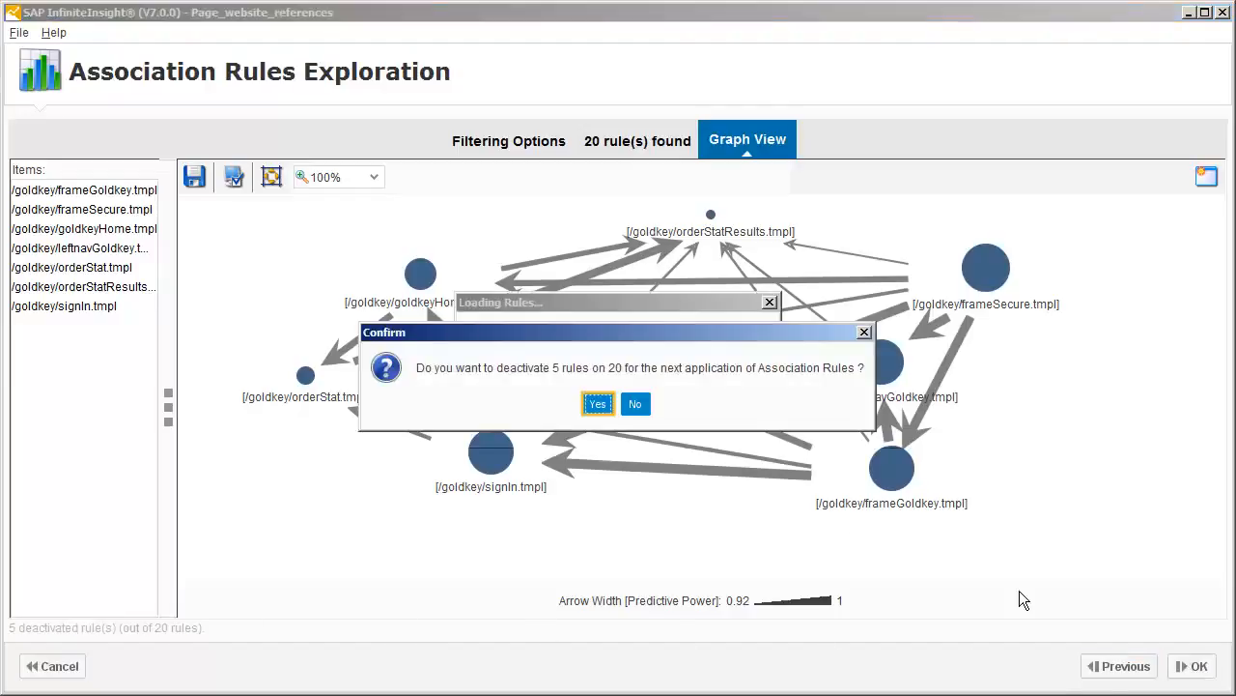
click(599, 405)
- Save the model as the text file Page_website_references.csv in the Samples/KAR folder
click(90, 256)
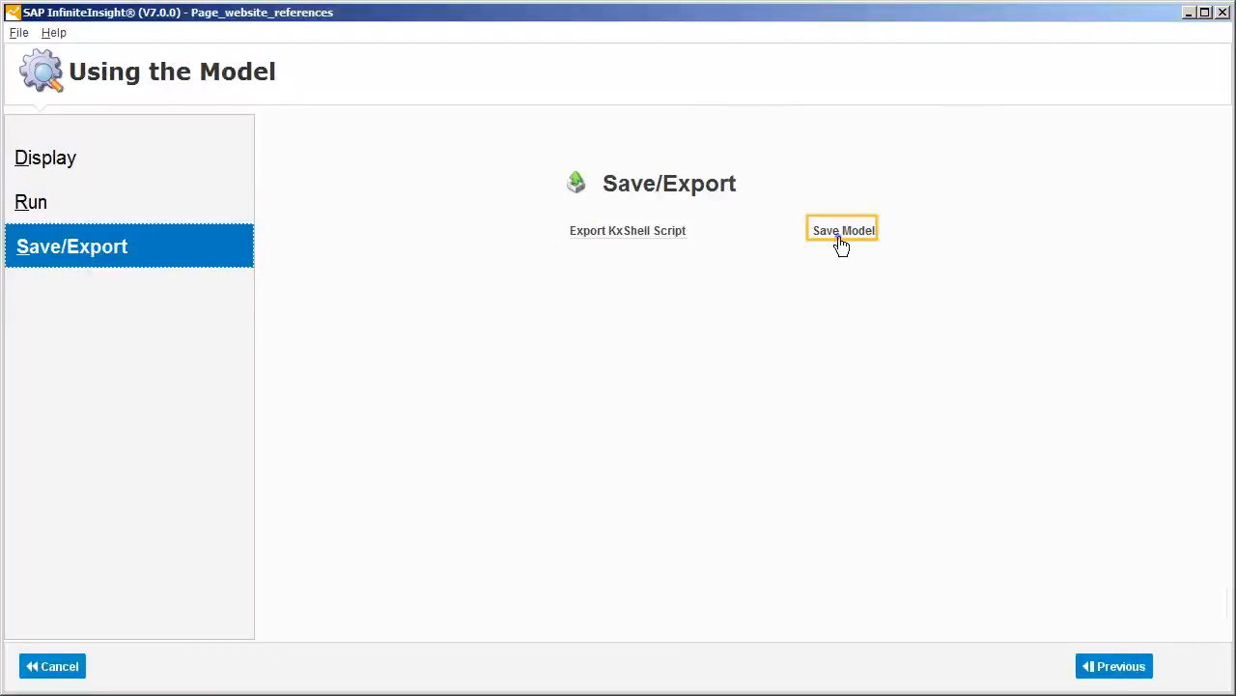
click(841, 235)
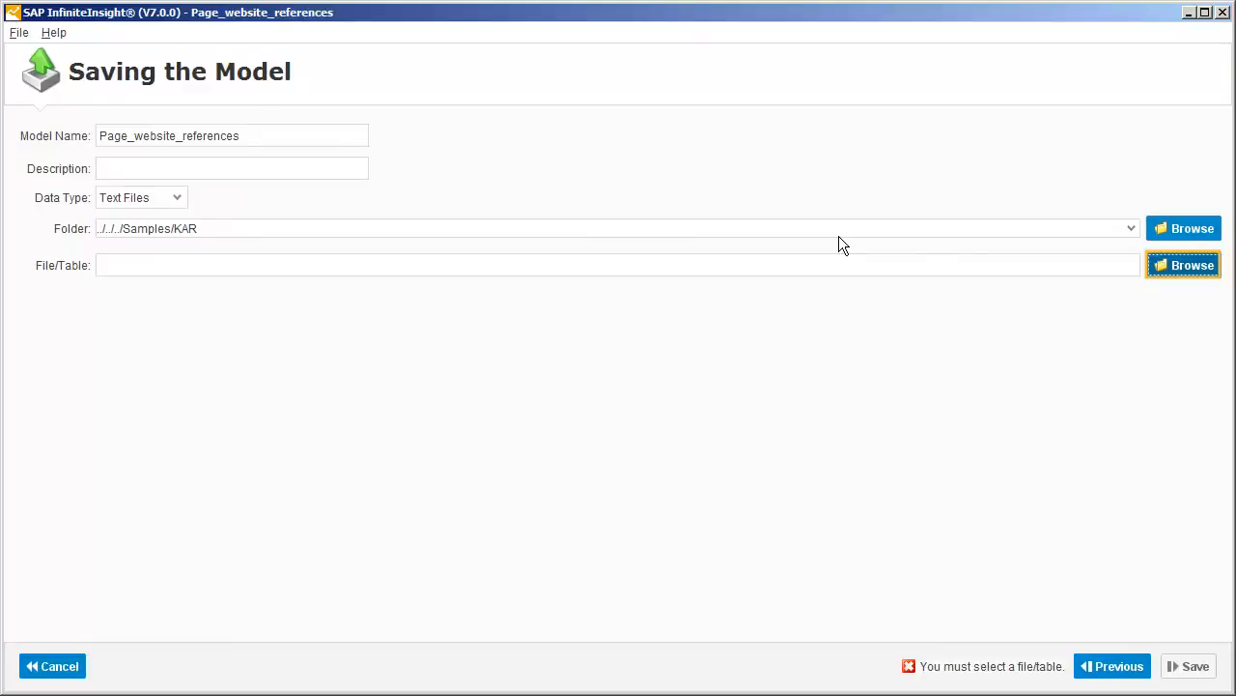
click(1181, 265)
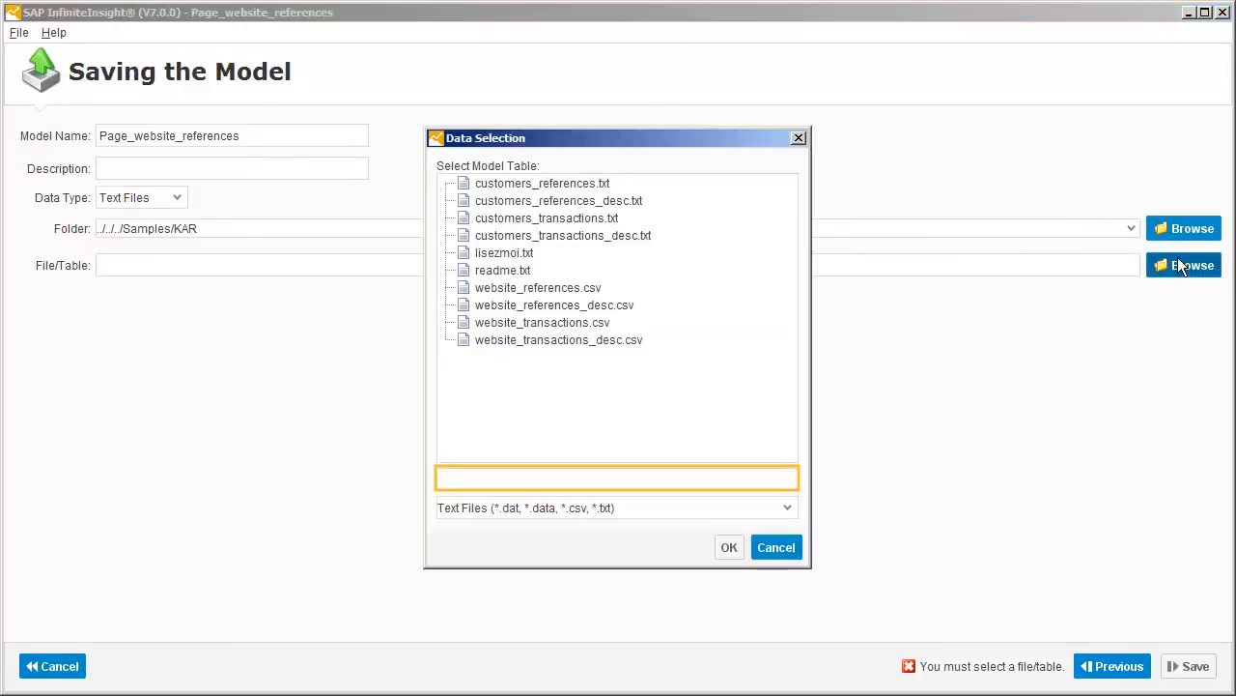
click(598, 480)
text(Page_website_references.csv)
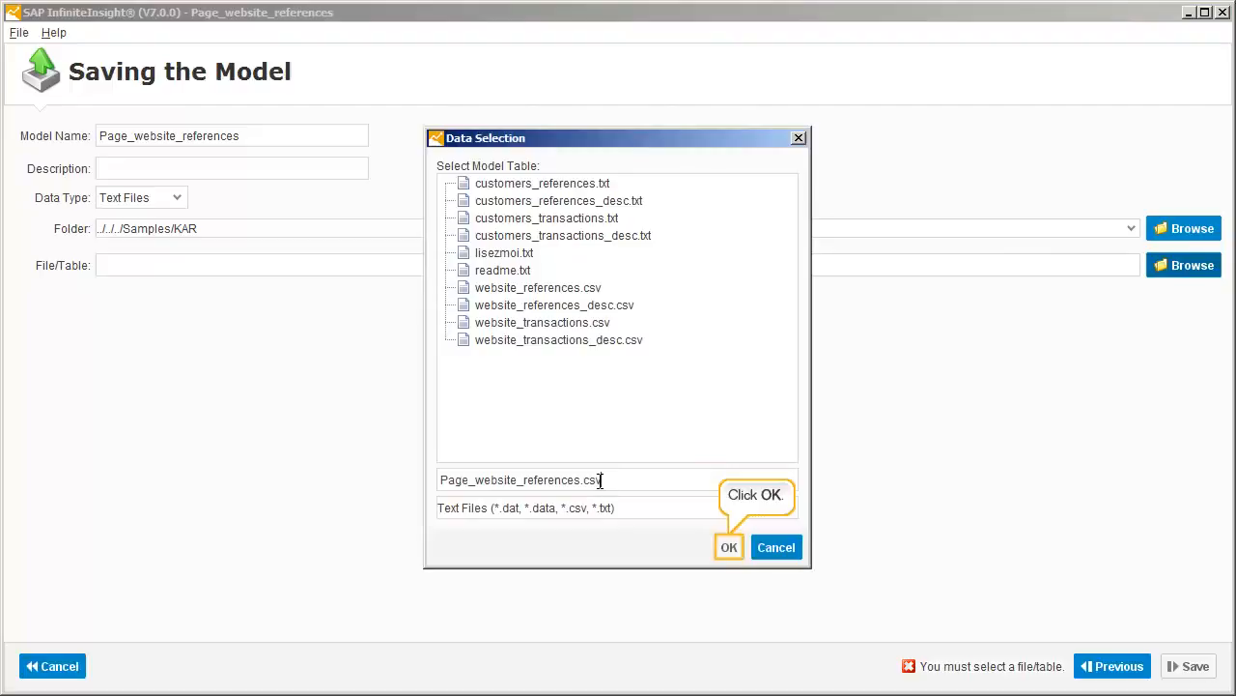
click(729, 548)
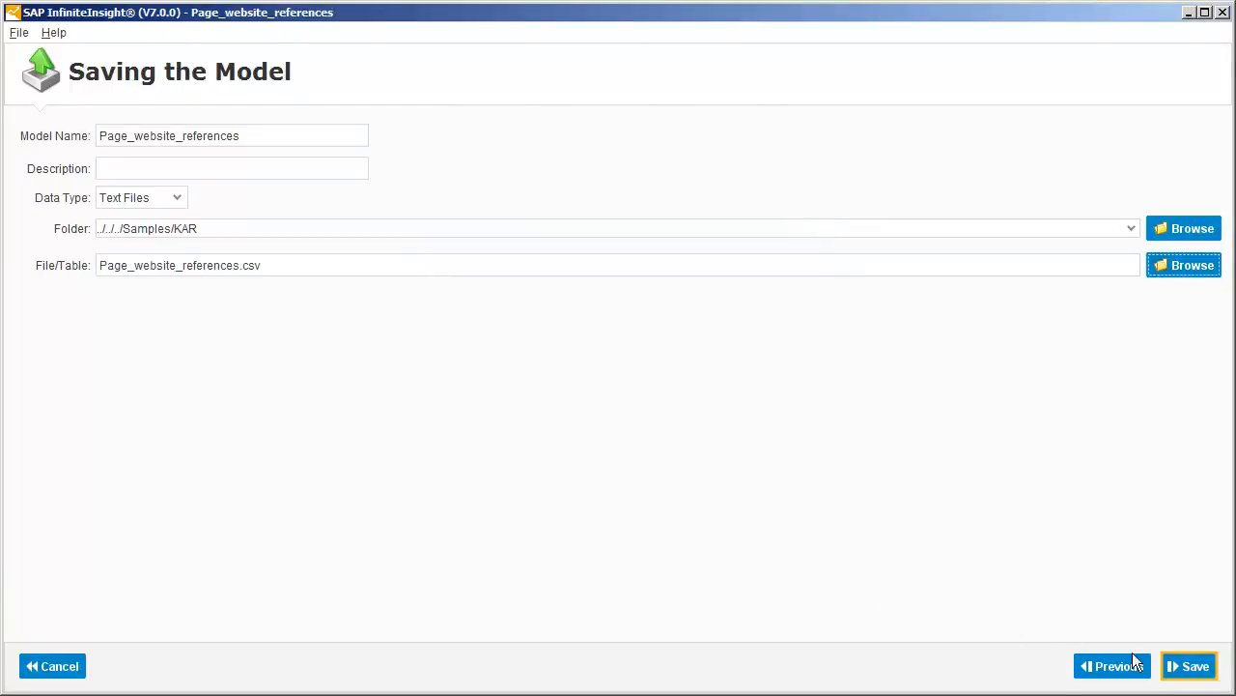
click(1196, 669)
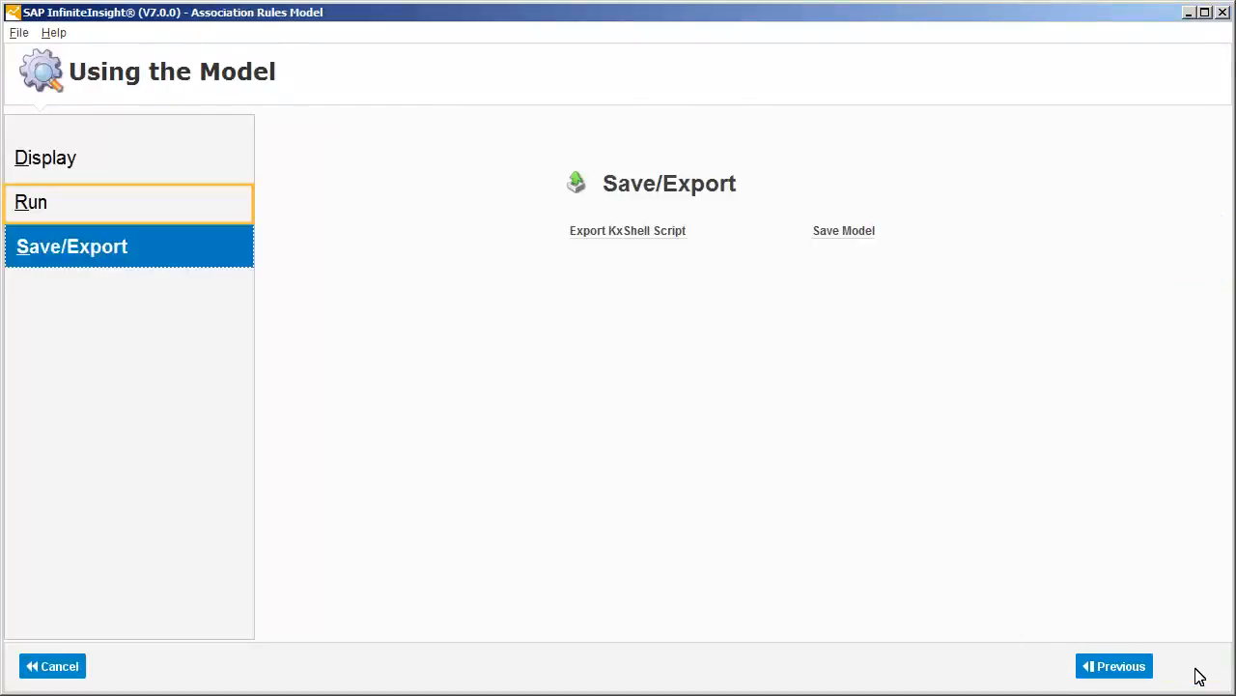
- Set up the model's application to website_references new.csv, with Association Rules Application.txt as the results file, and proceed to the events data
click(87, 213)
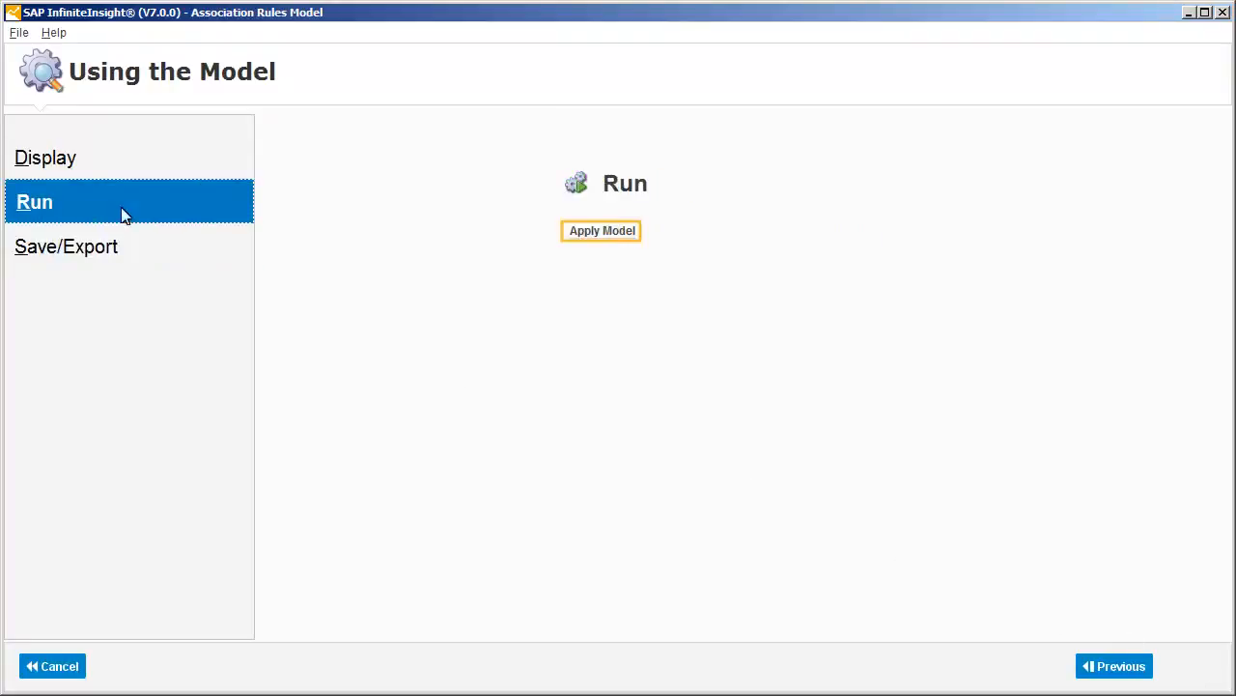
click(598, 232)
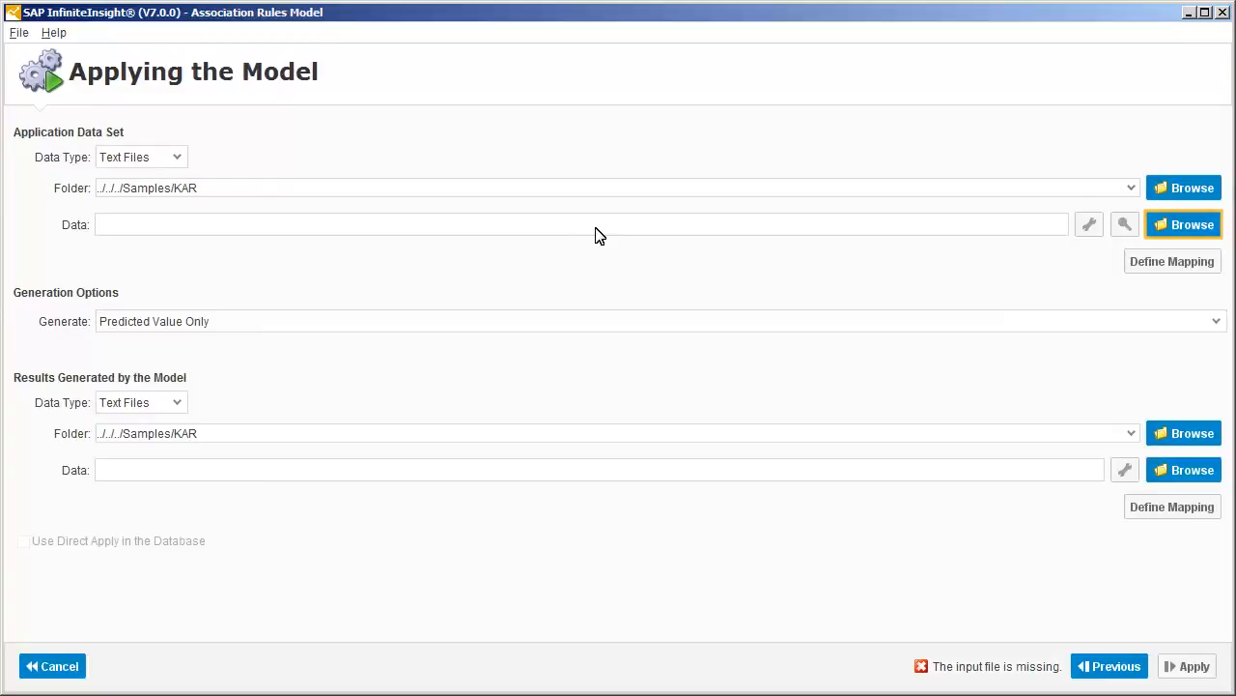
click(1182, 227)
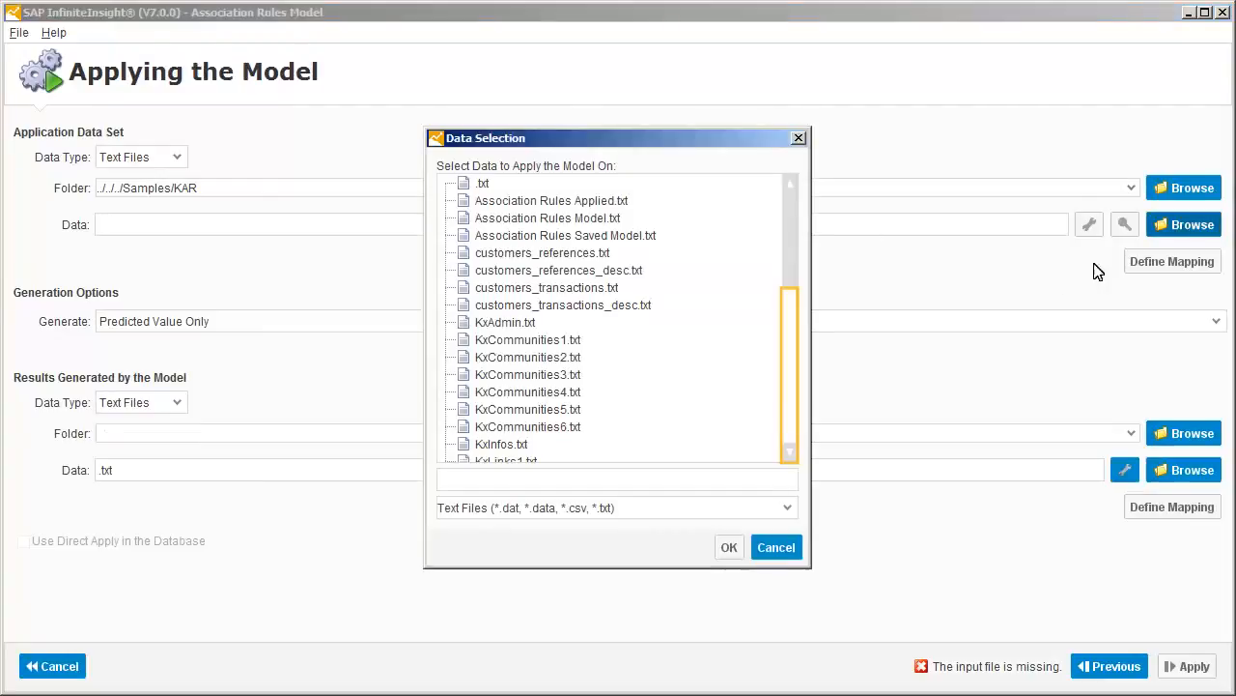
click(788, 419)
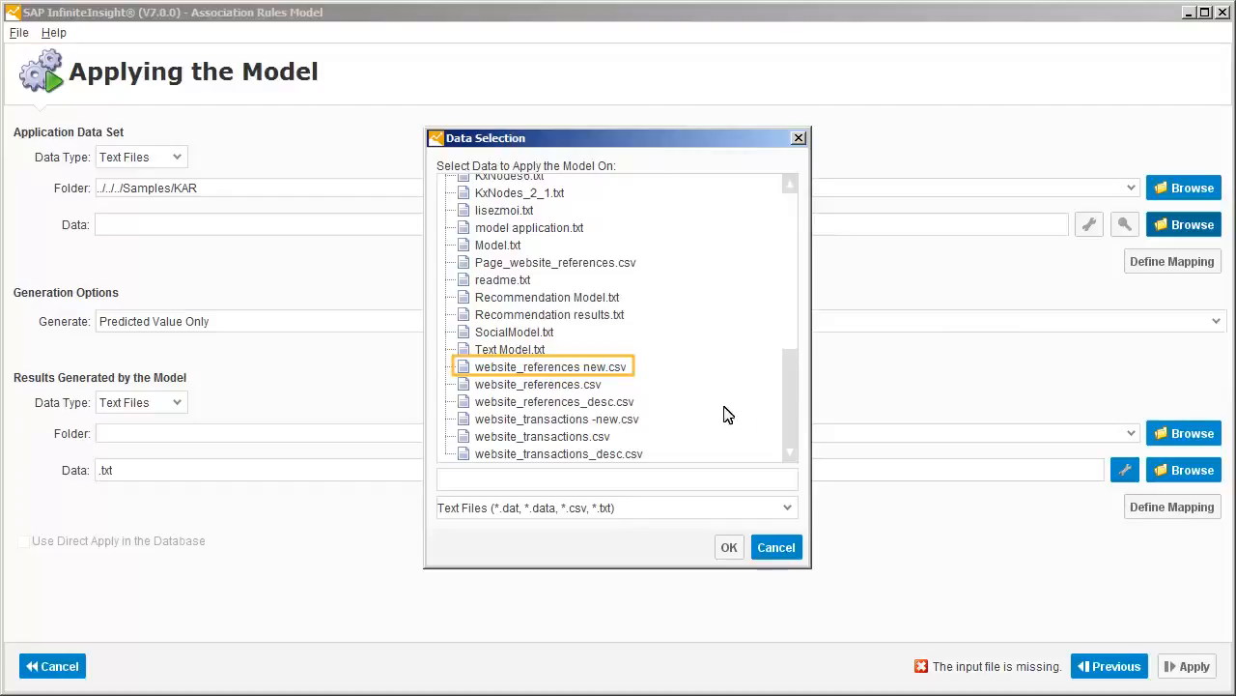
double_click(492, 368)
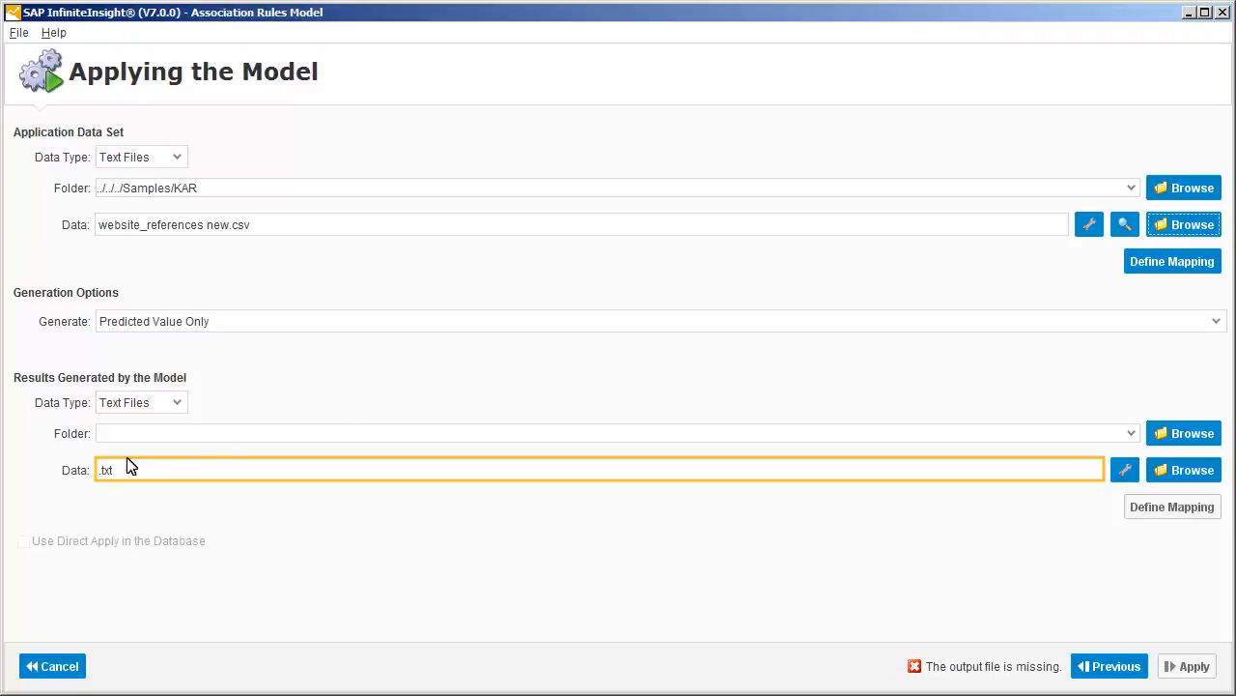
click(105, 470)
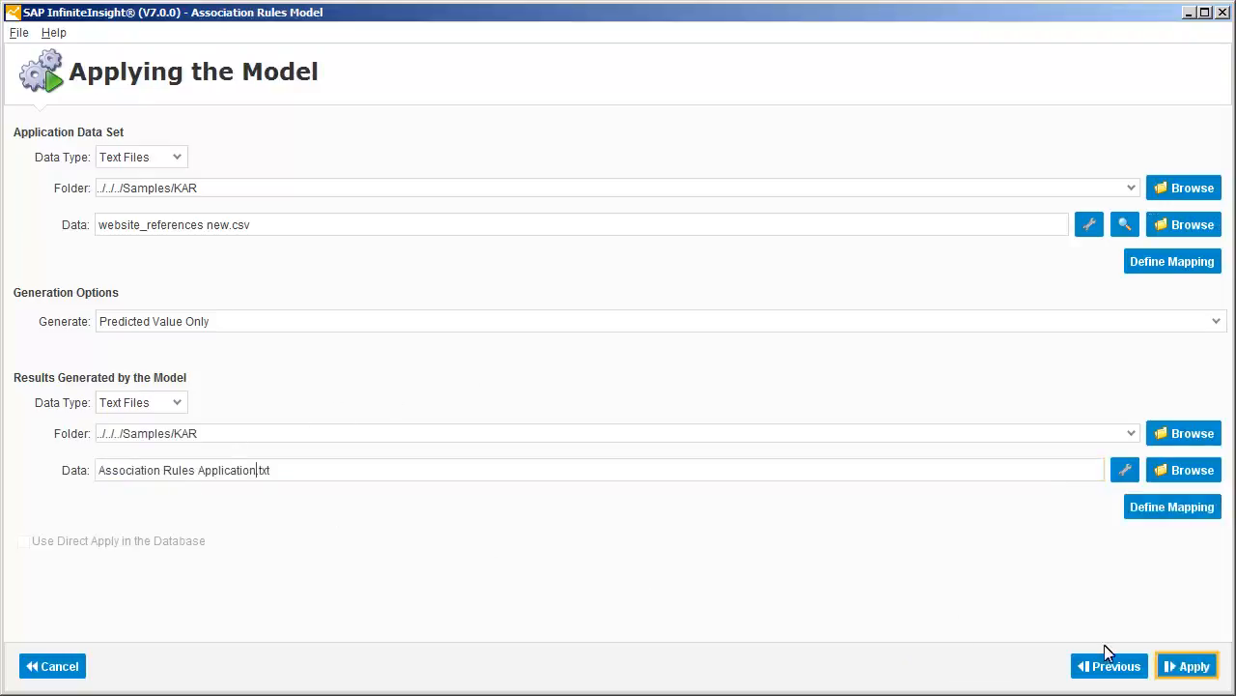
click(1186, 667)
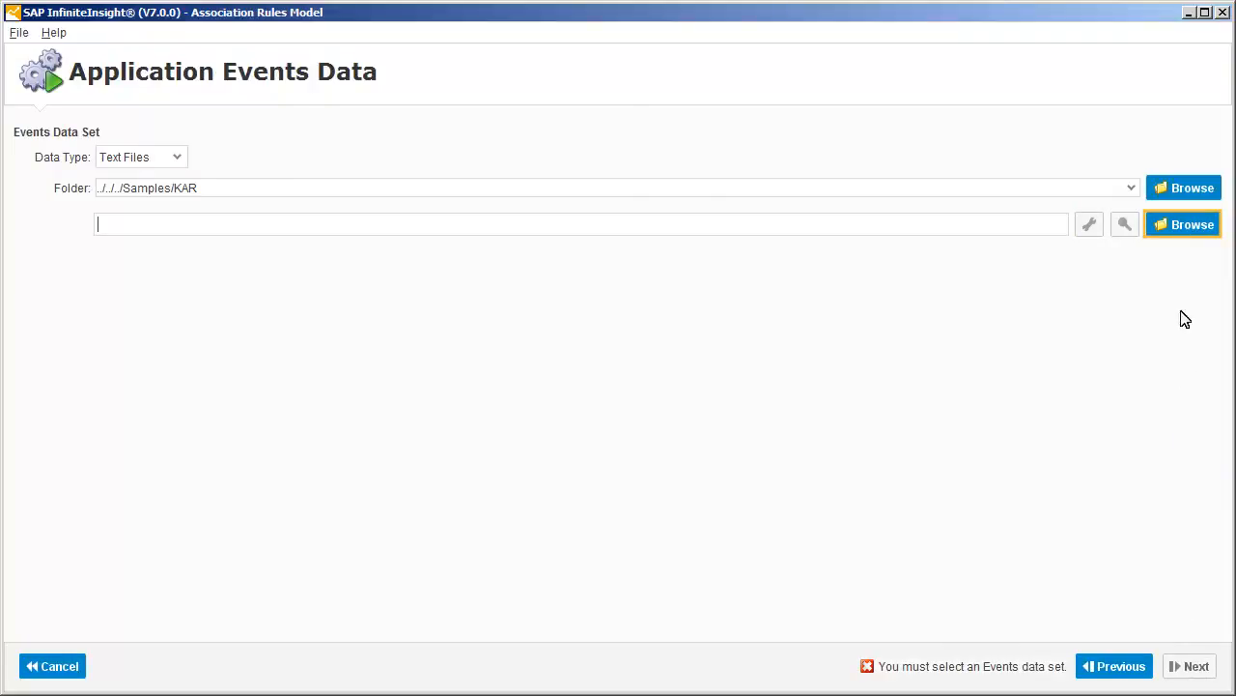
- Apply the model with website_transactions new.csv as the events data set and open the generated output
click(1184, 226)
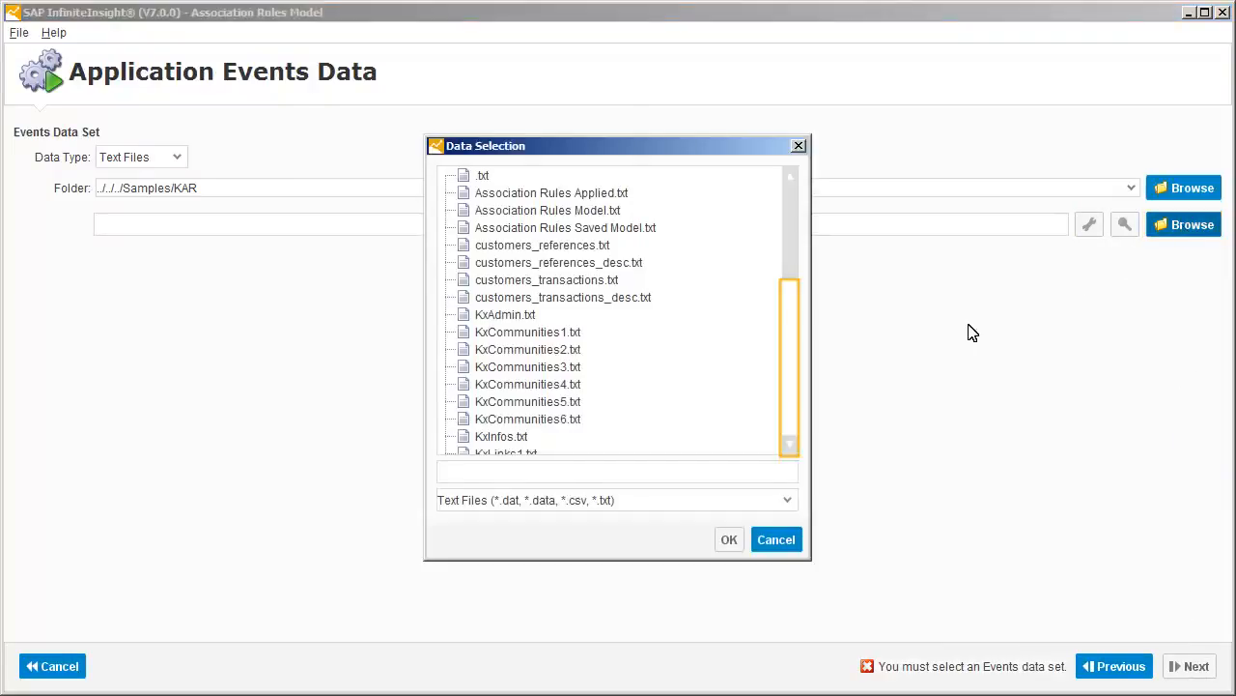
scroll(787, 422, down, 5)
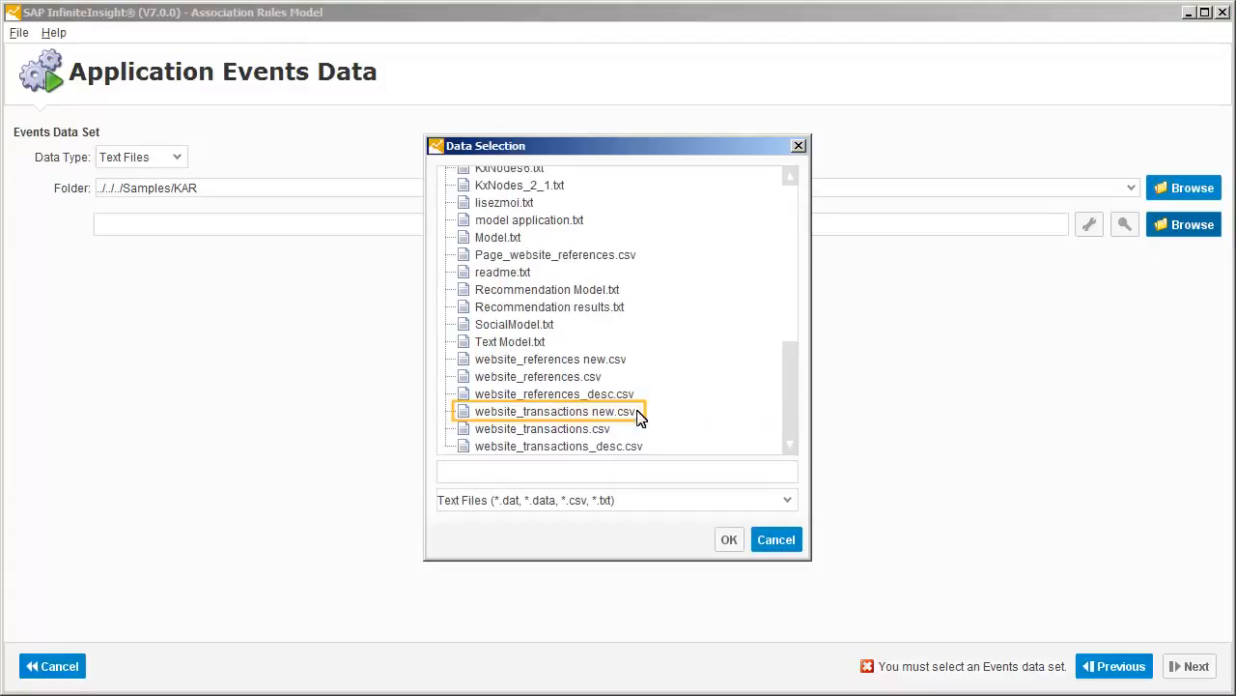
double_click(494, 412)
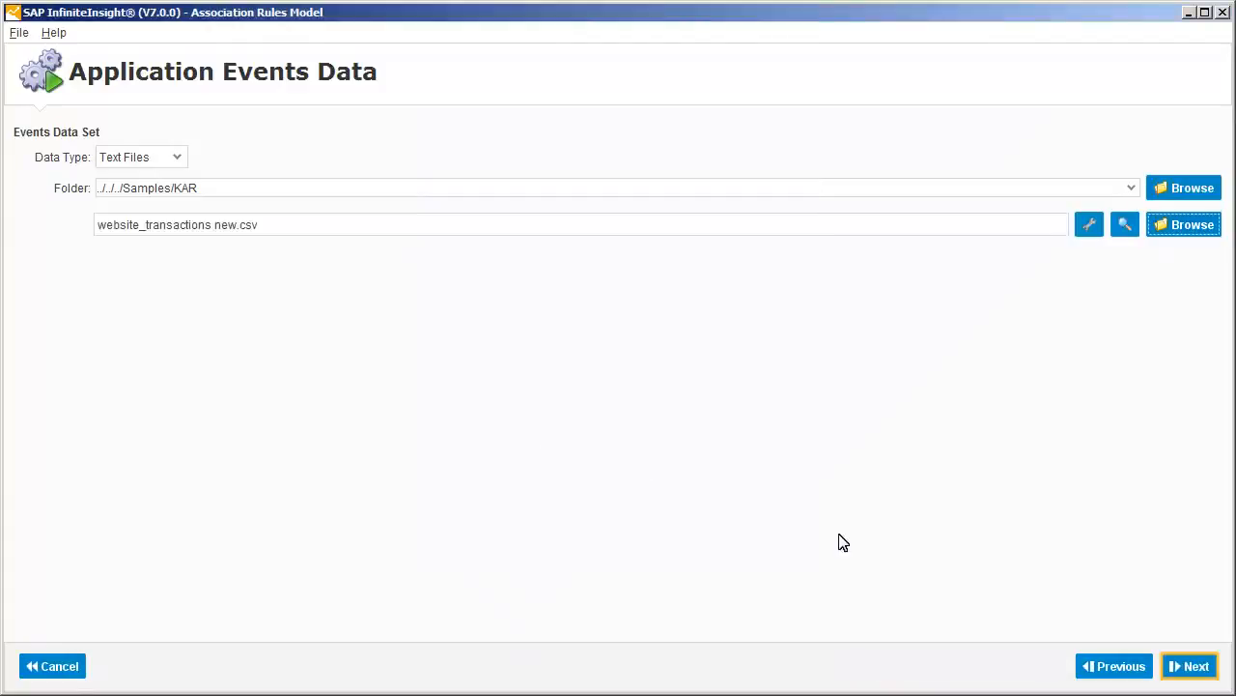
click(1190, 666)
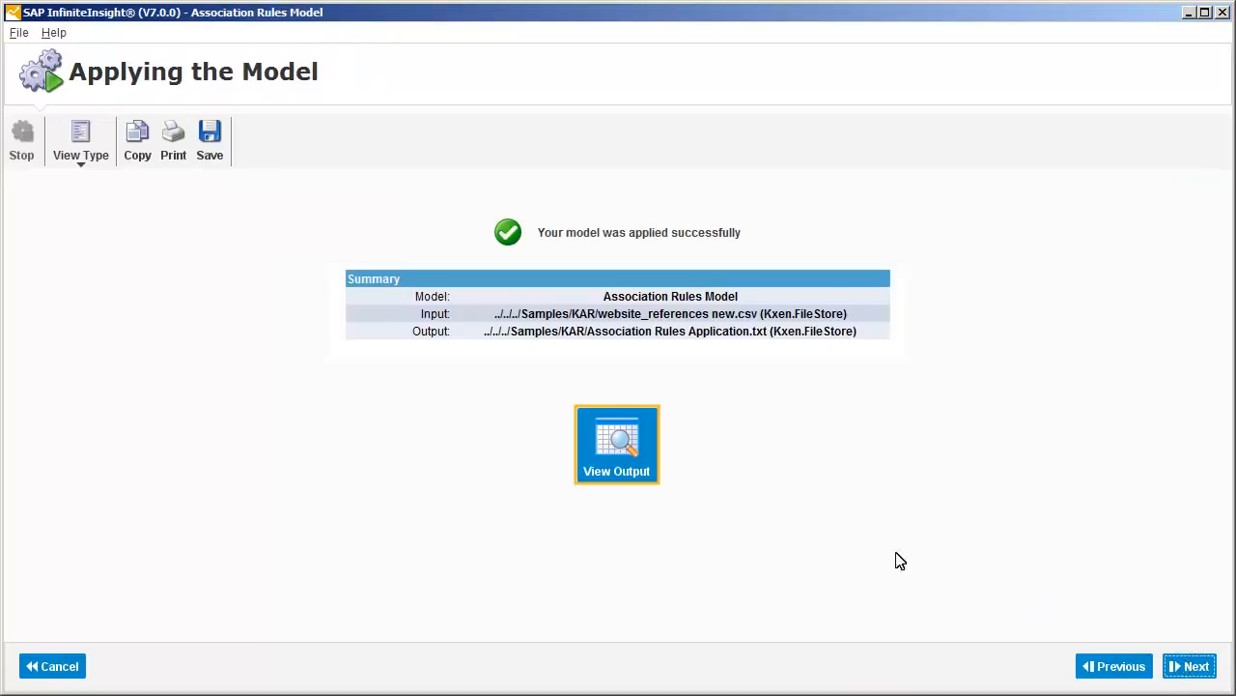
click(606, 444)
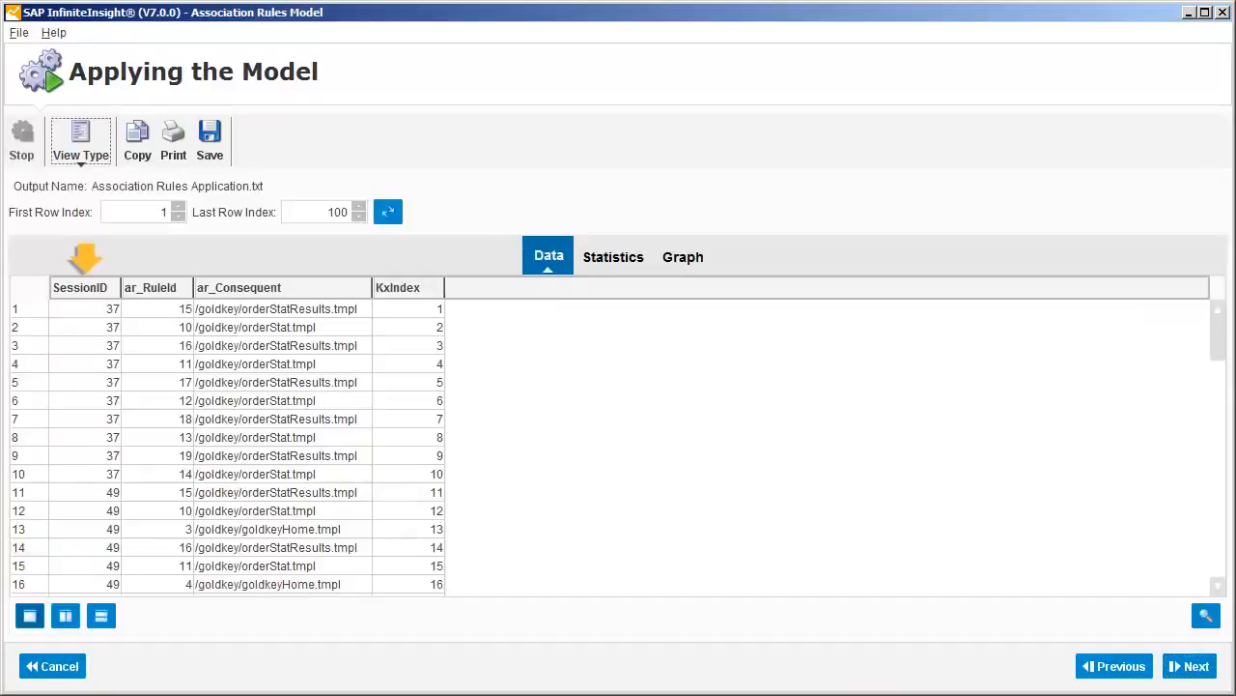